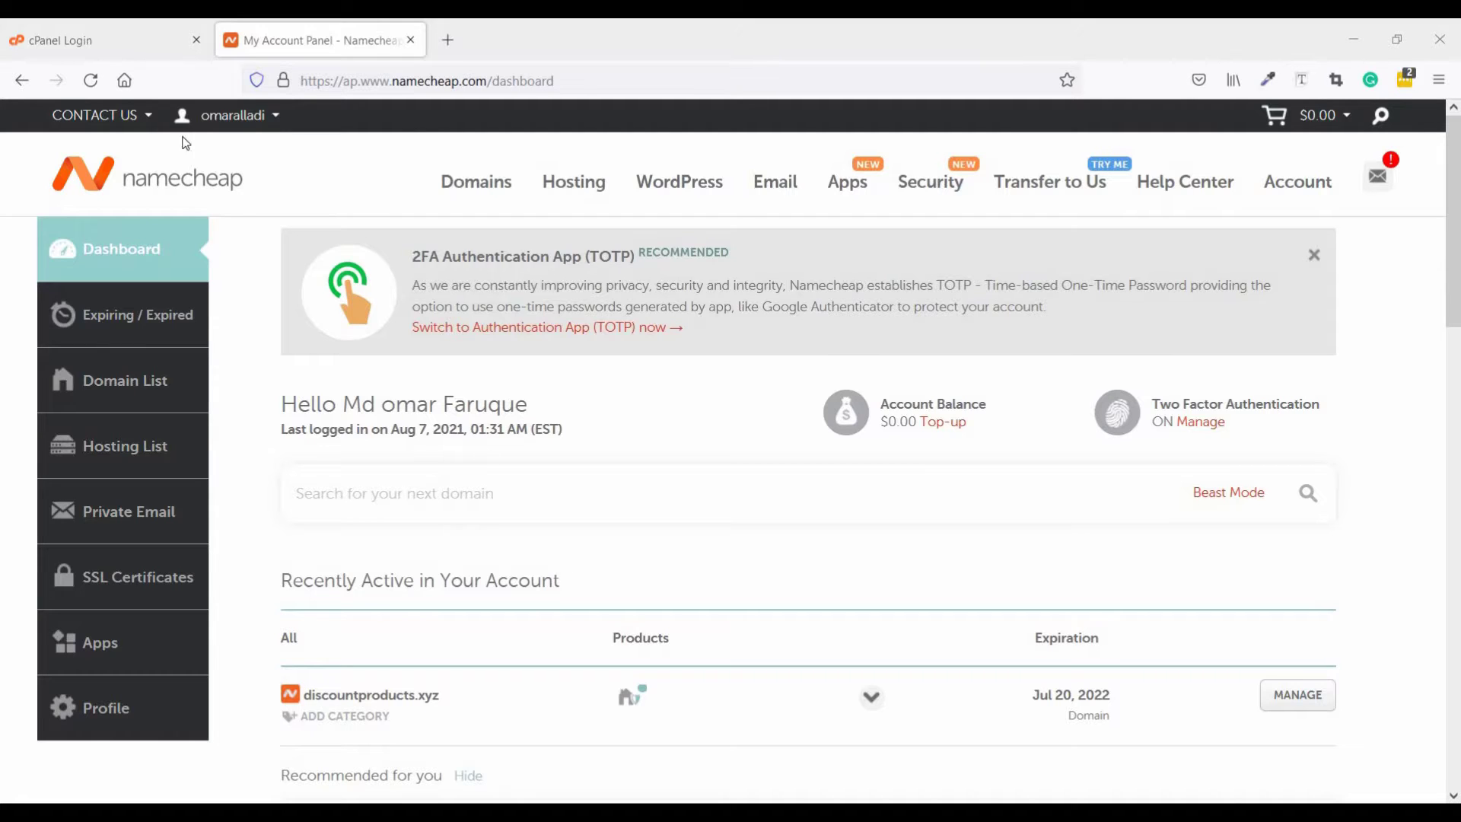
# Log in to cPanel and decline the browser's offer to save the login
pyautogui.click(107, 44)
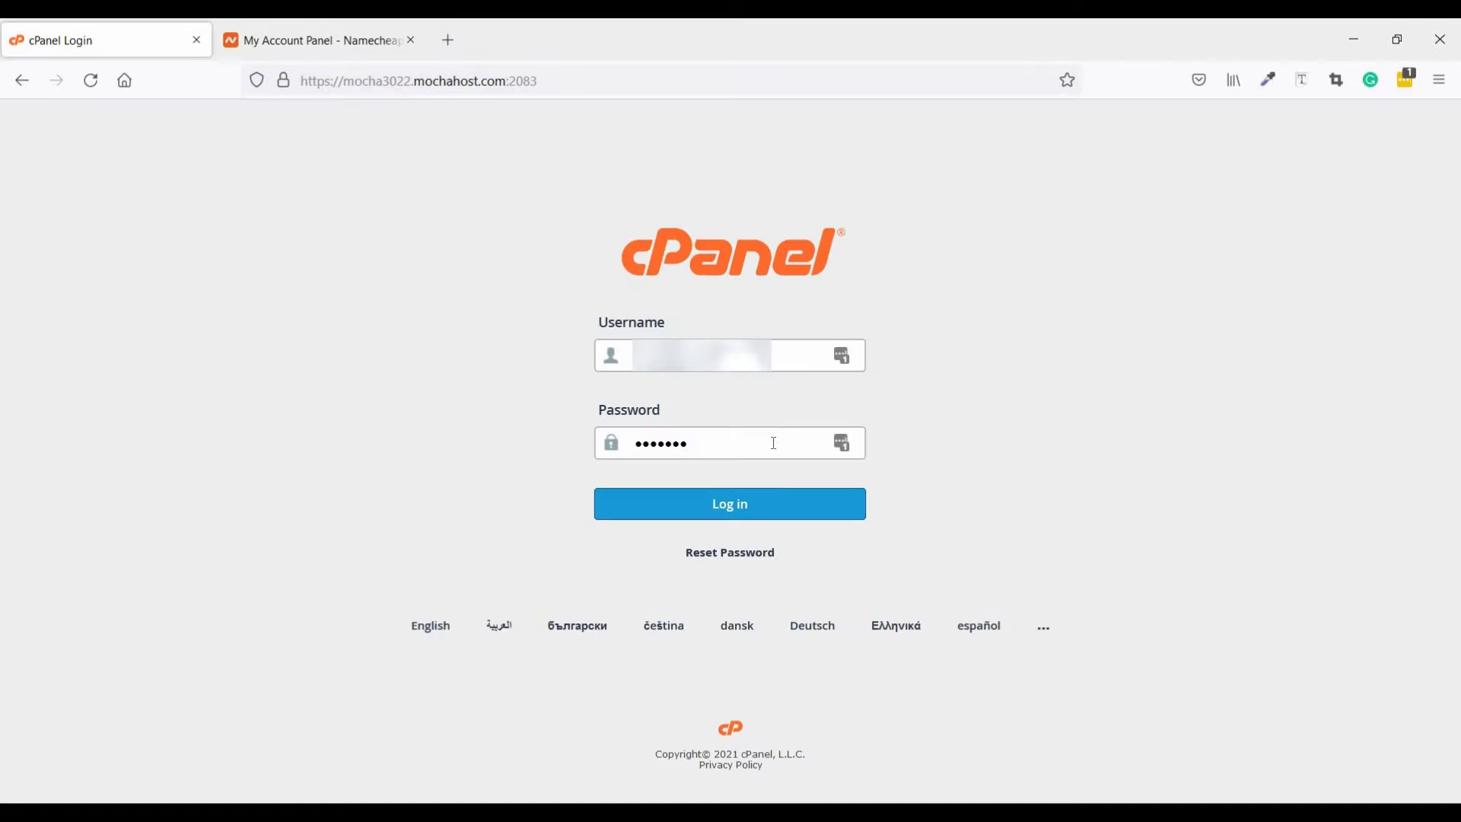
pyautogui.click(751, 518)
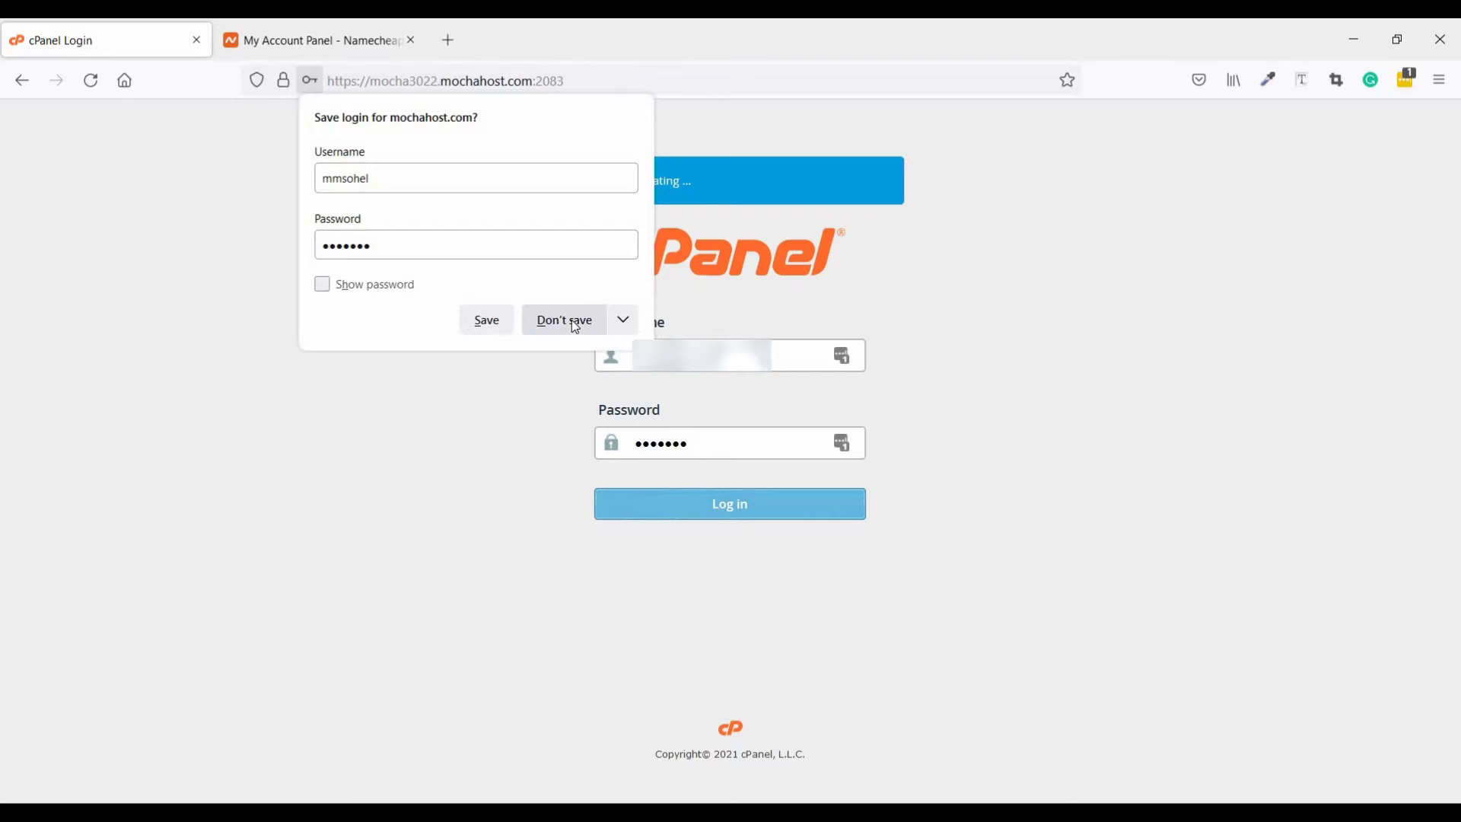
pyautogui.click(575, 326)
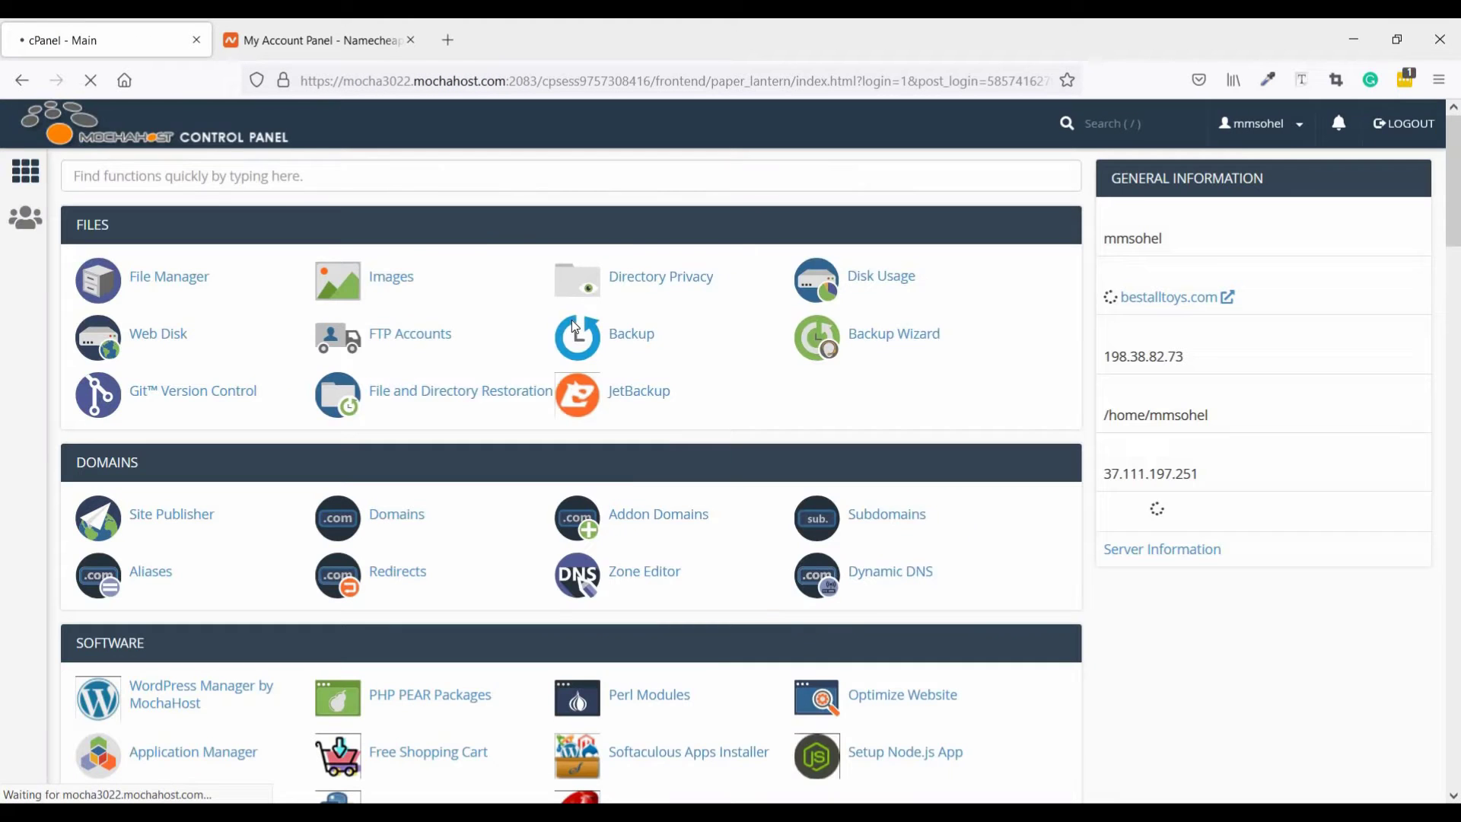
# Find and open the Addon Domains page from the Domains section
pyautogui.click(228, 176)
pyautogui.write('d')
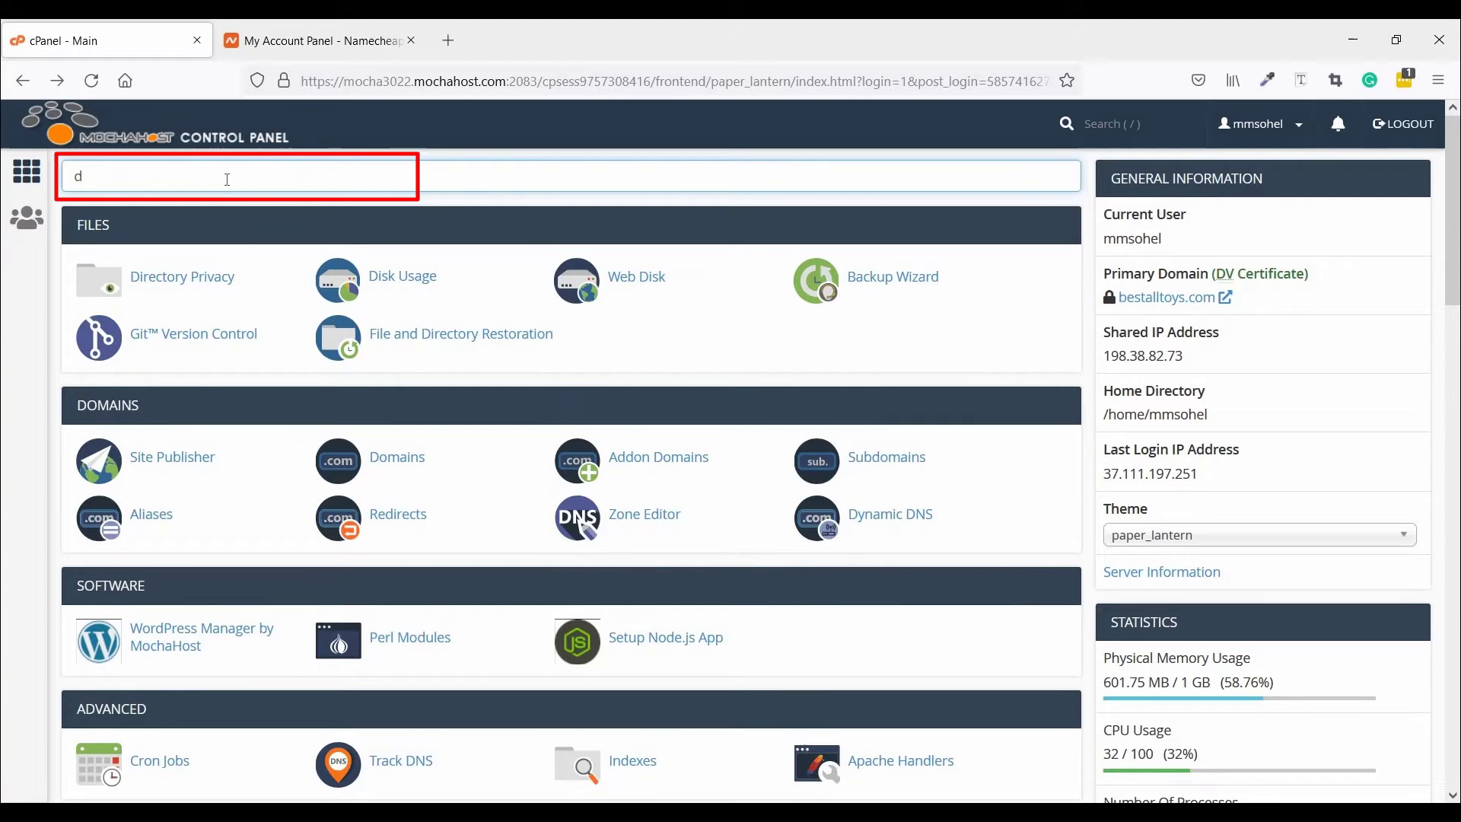
pyautogui.write('omain')
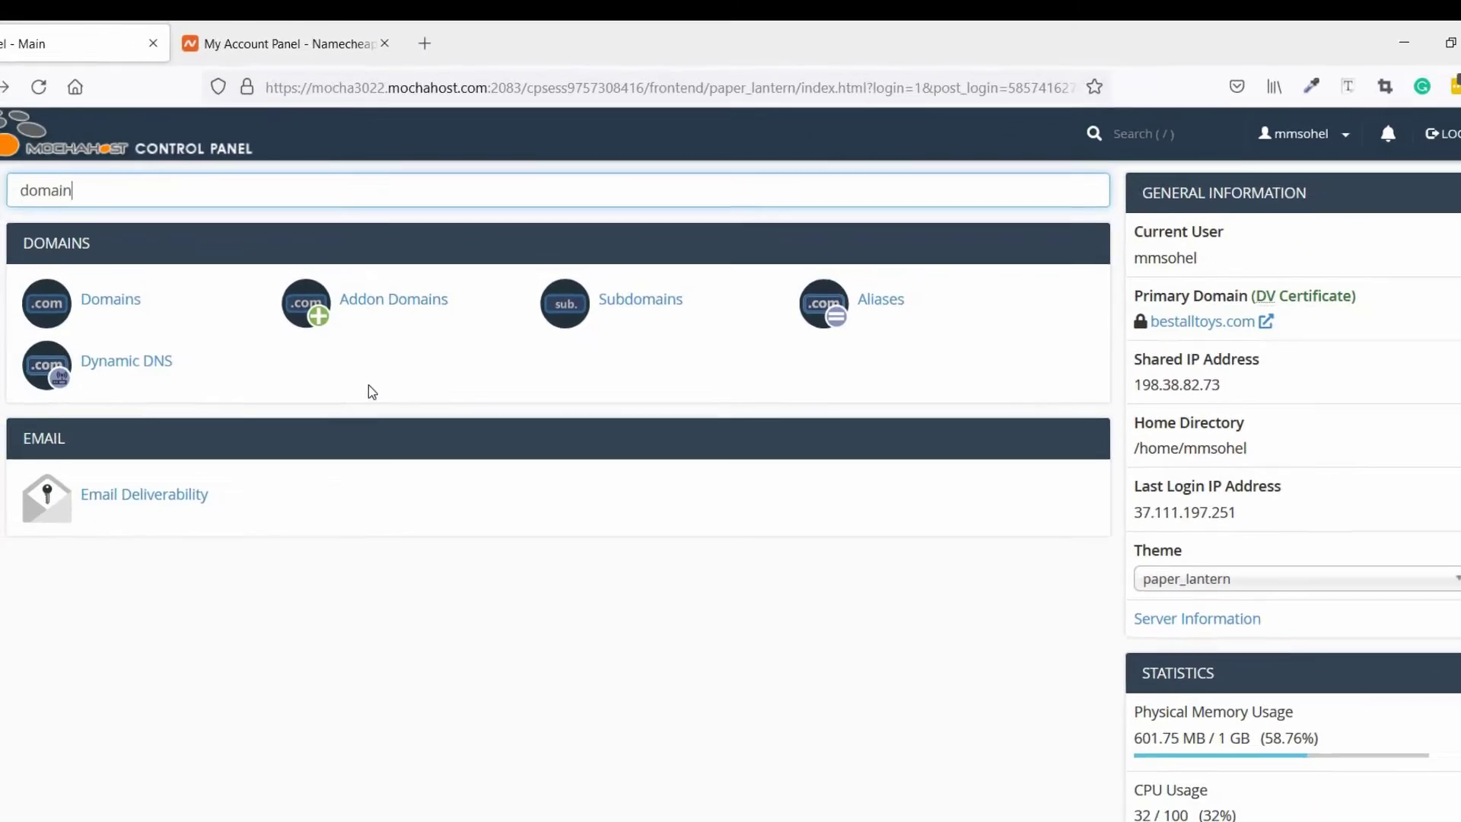
pyautogui.press('BackSpace')
pyautogui.press('BackSpace')
pyautogui.press('BackSpace')
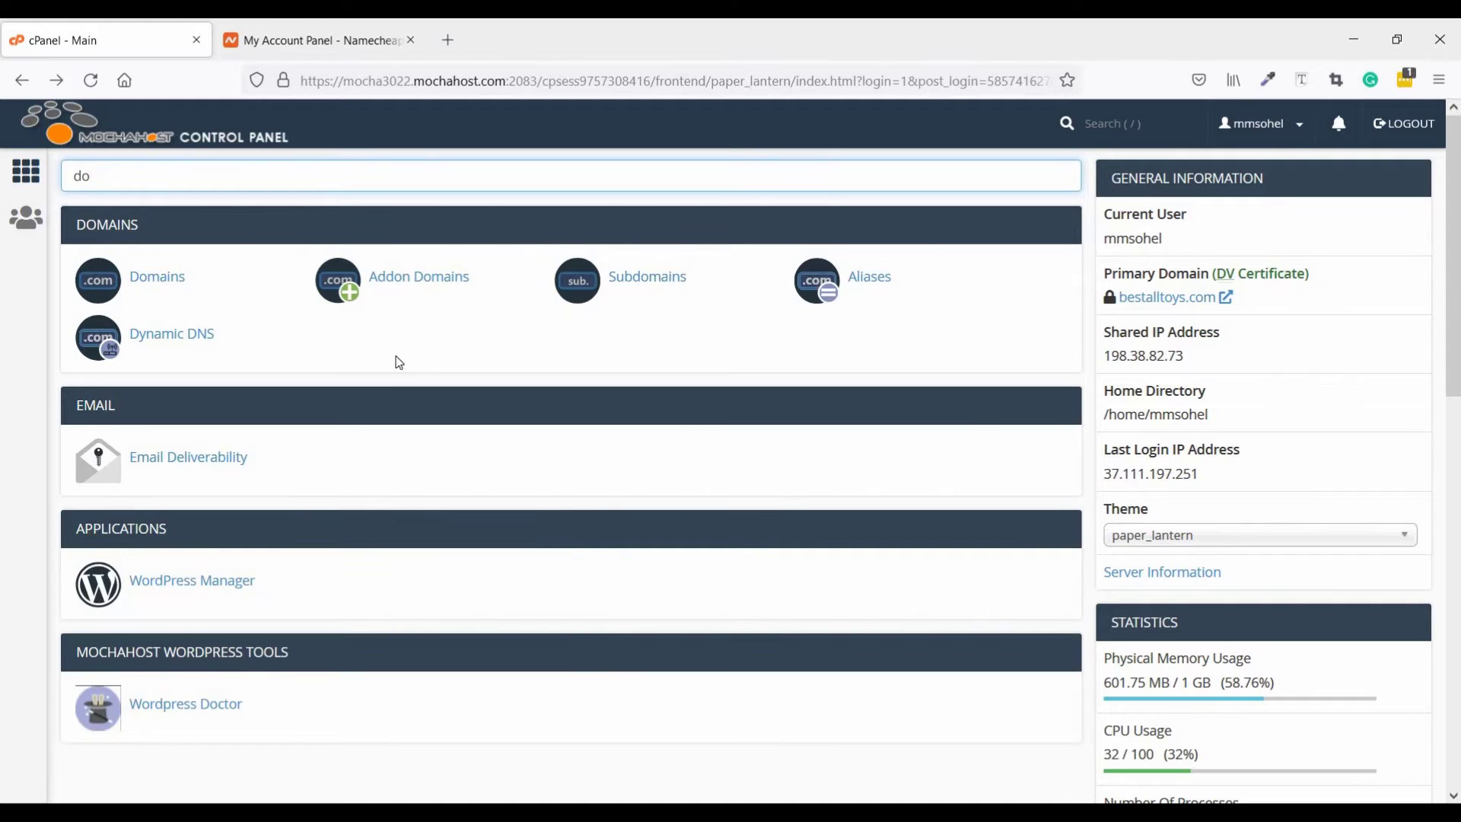
pyautogui.press('BackSpace')
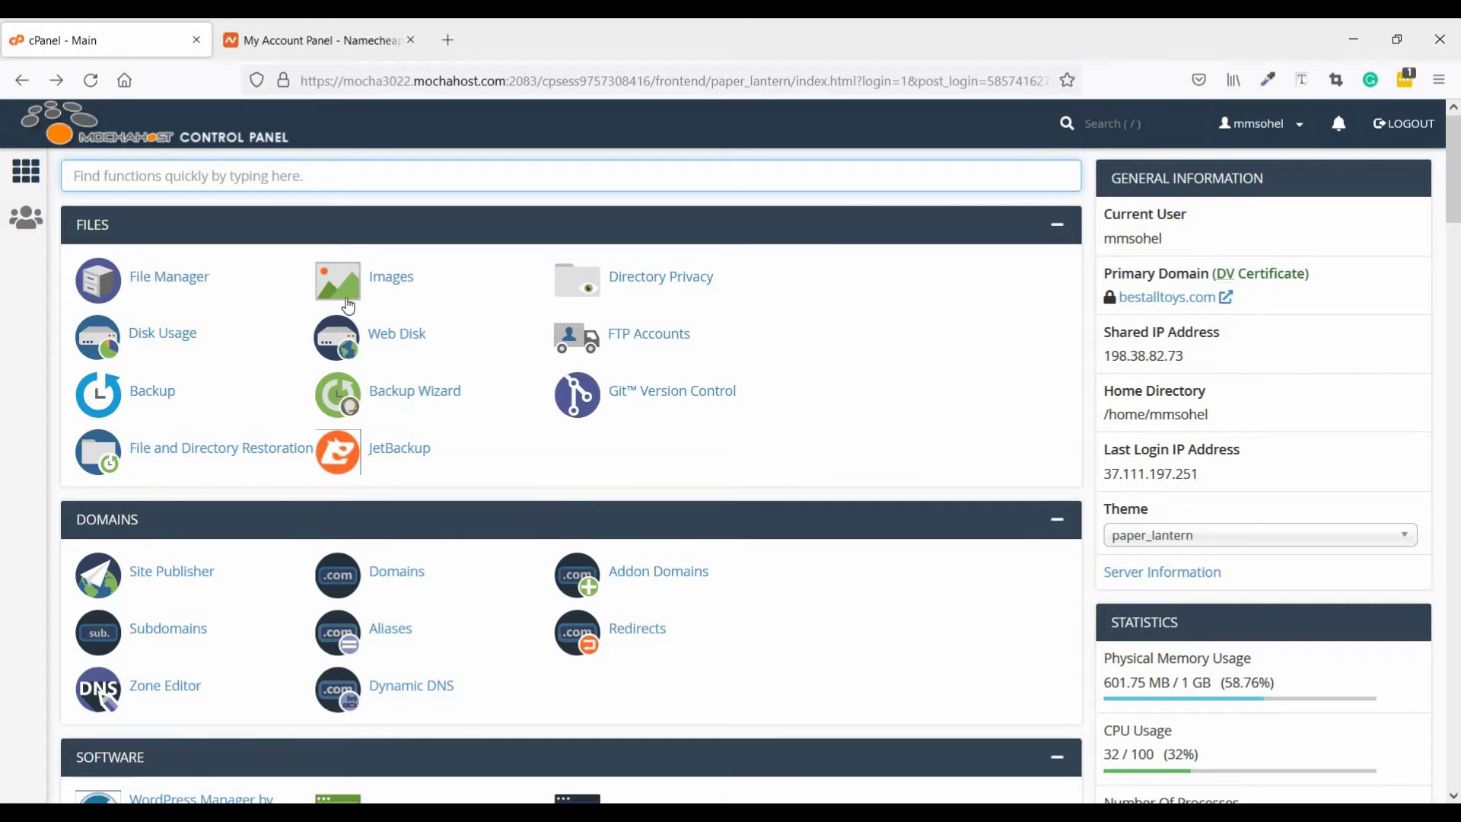
pyautogui.scroll(-3, 92, 245)
pyautogui.scroll(-1, 91, 245)
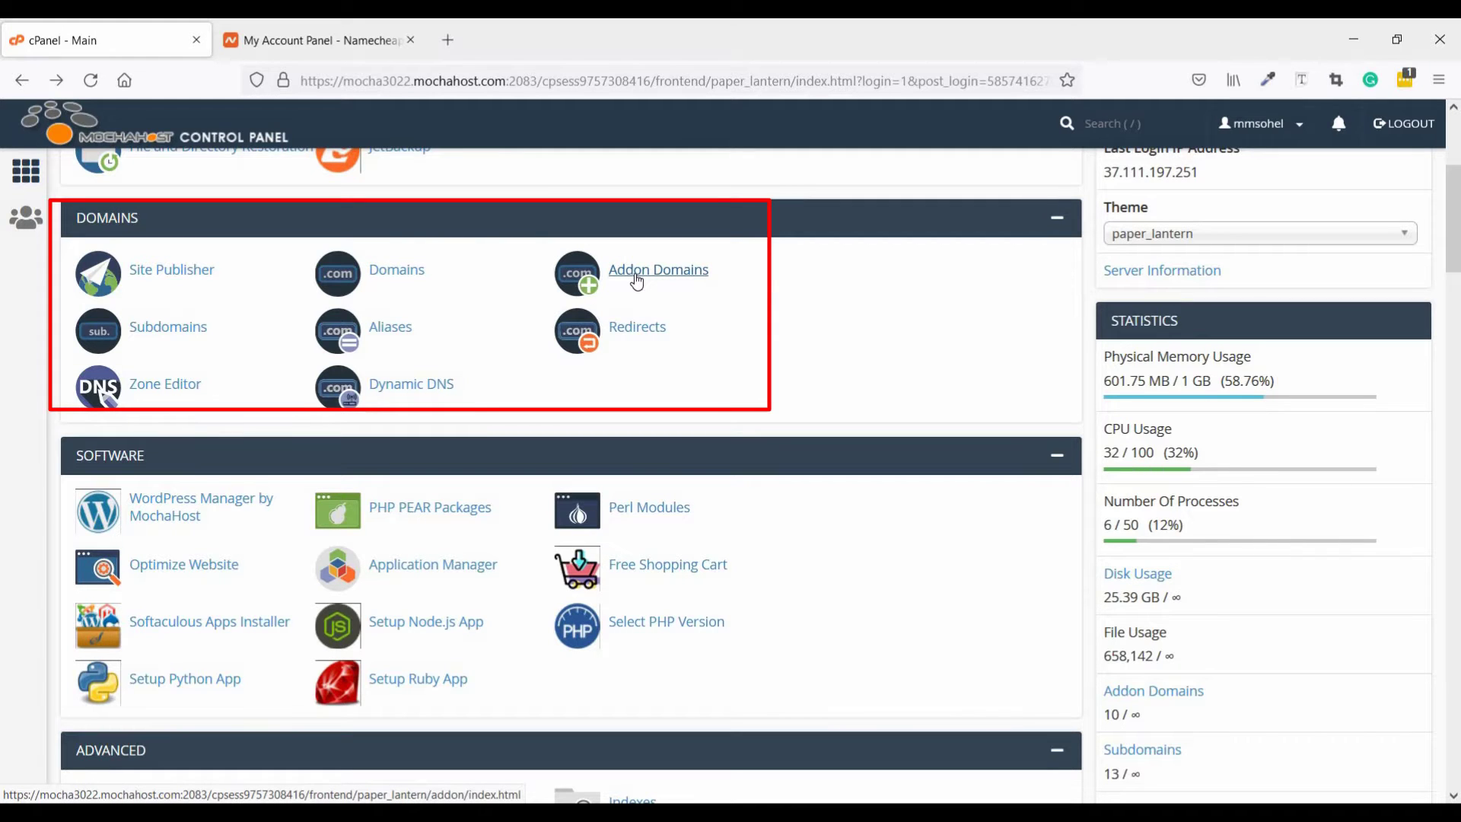
pyautogui.click(635, 276)
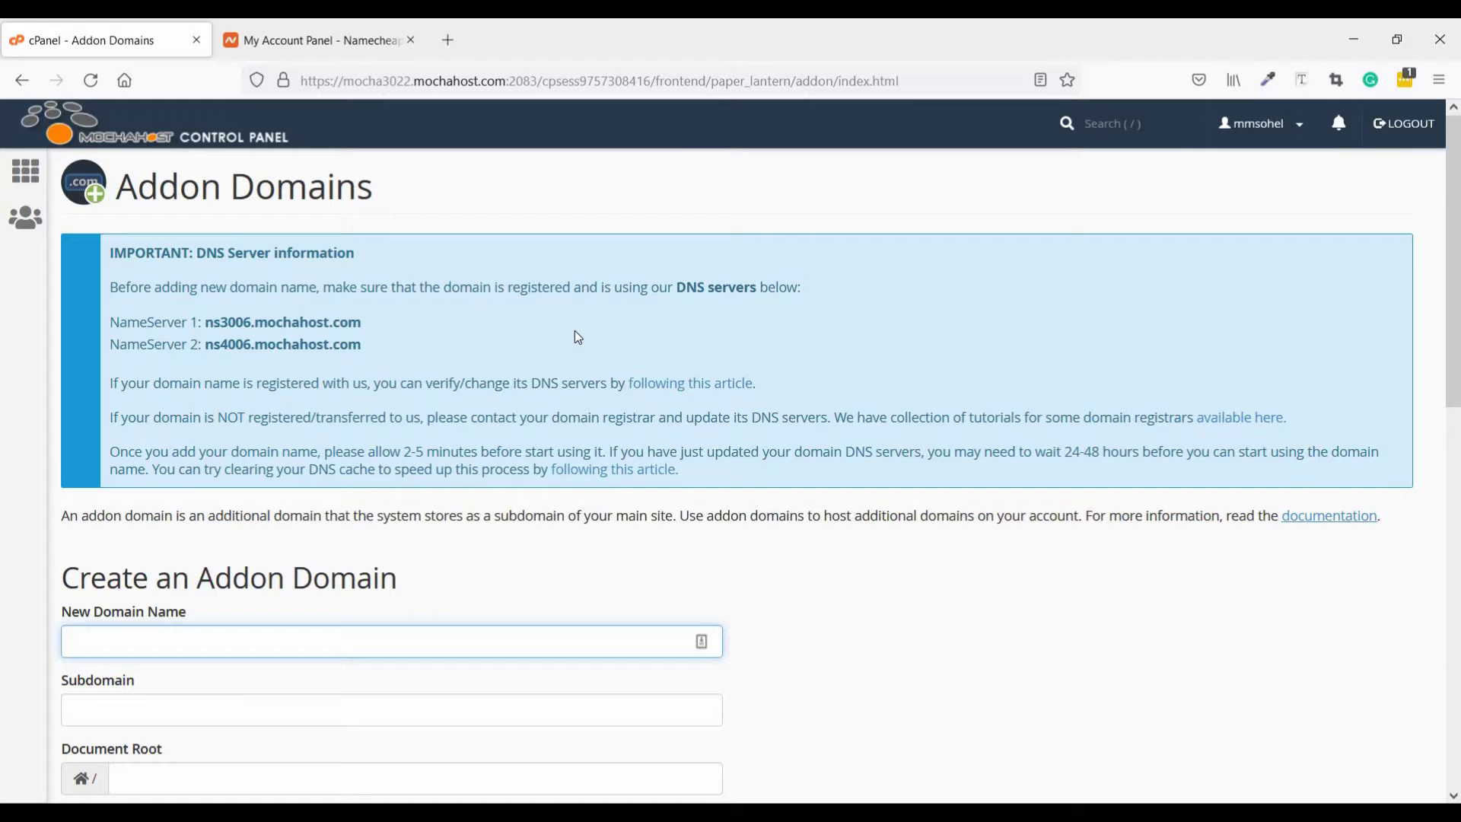
pyautogui.scroll(-4, 272, 511)
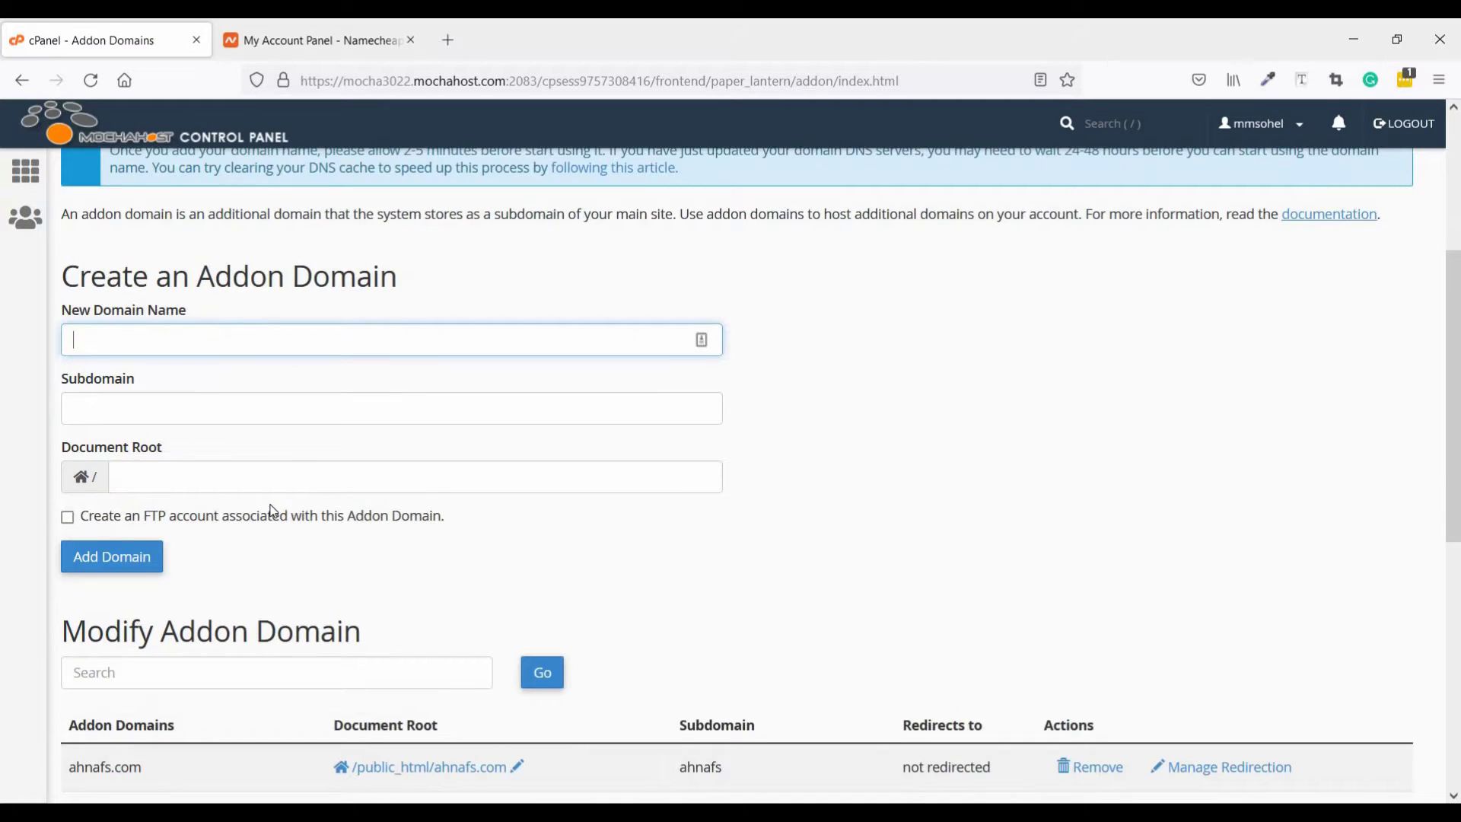
# Select and copy discountproducts.xyz from the Namecheap dashboard's domain list
pyautogui.click(327, 33)
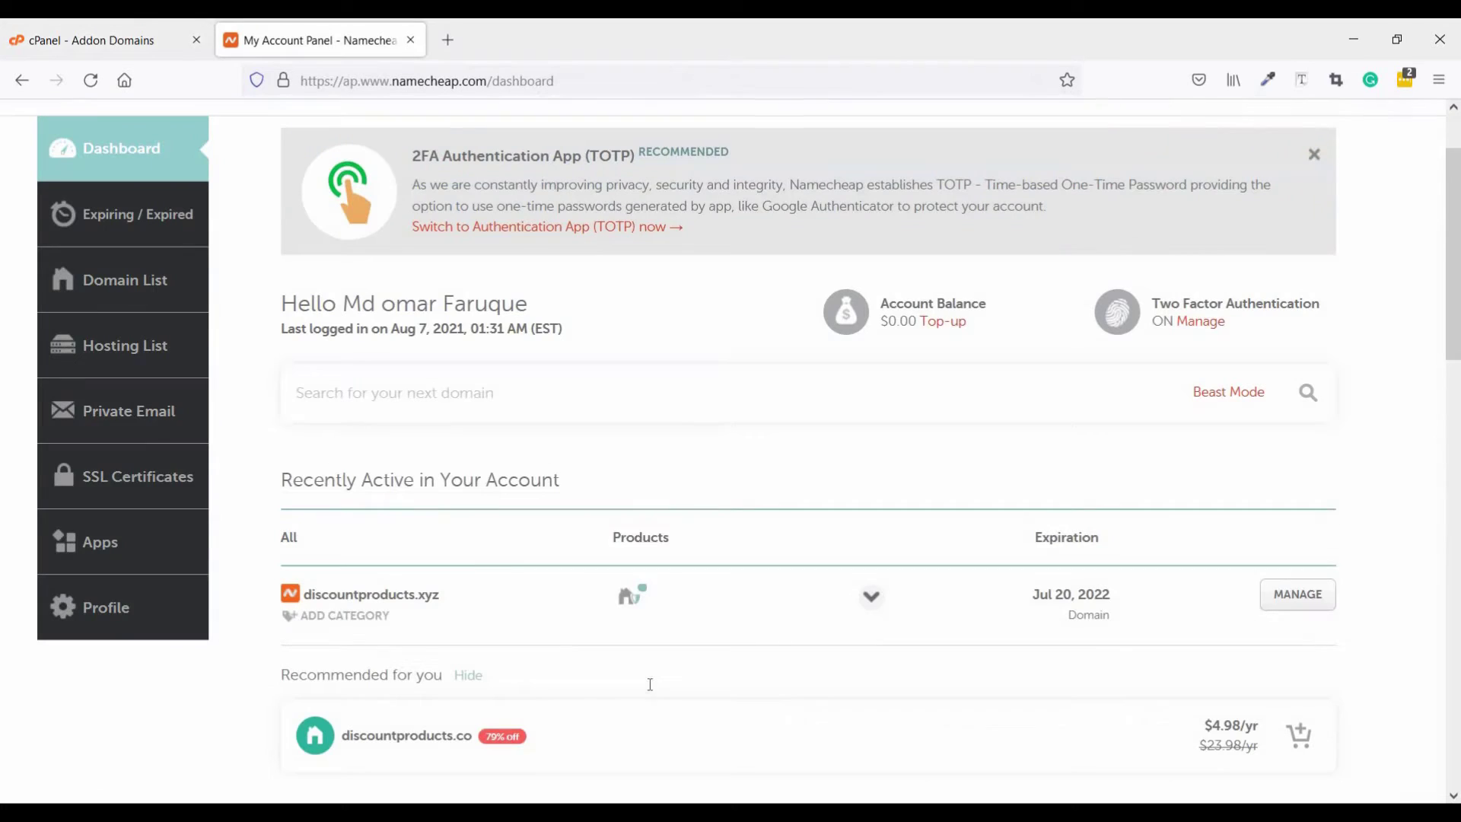
pyautogui.scroll(-1, 483, 604)
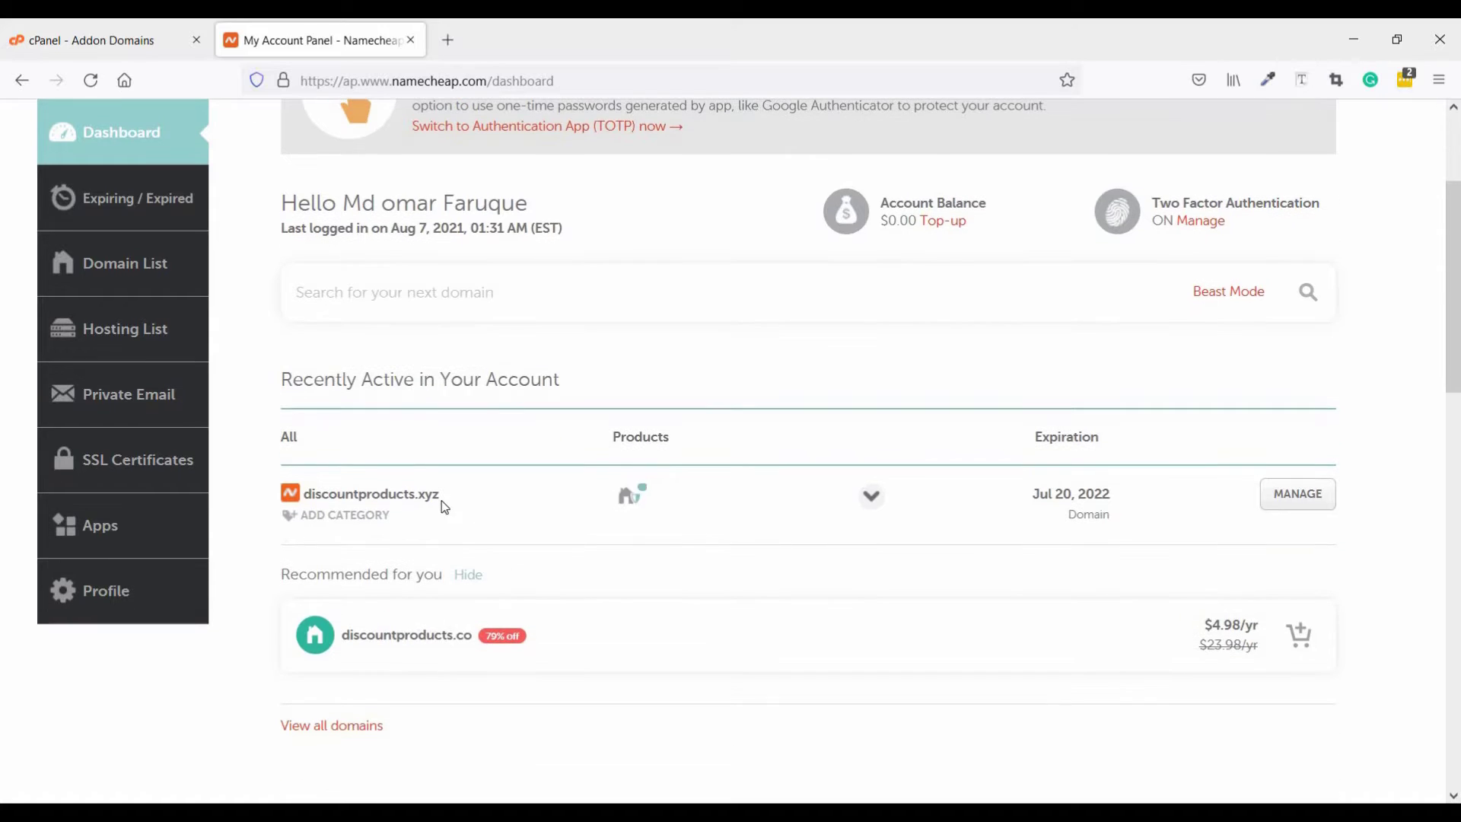
pyautogui.moveTo(440, 495); pyautogui.dragTo(304, 496)
pyautogui.rightClick(307, 495)
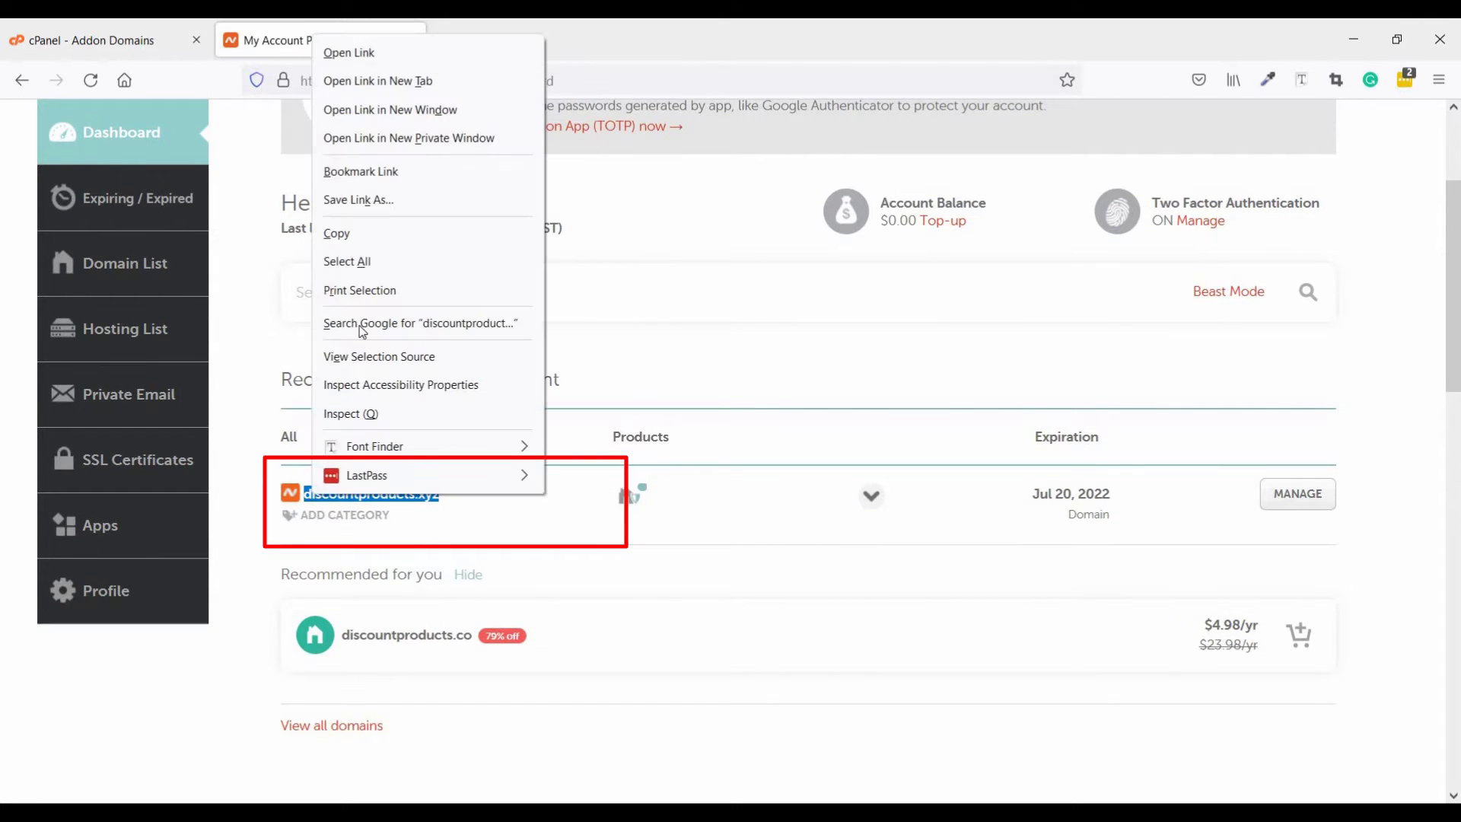
pyautogui.click(380, 231)
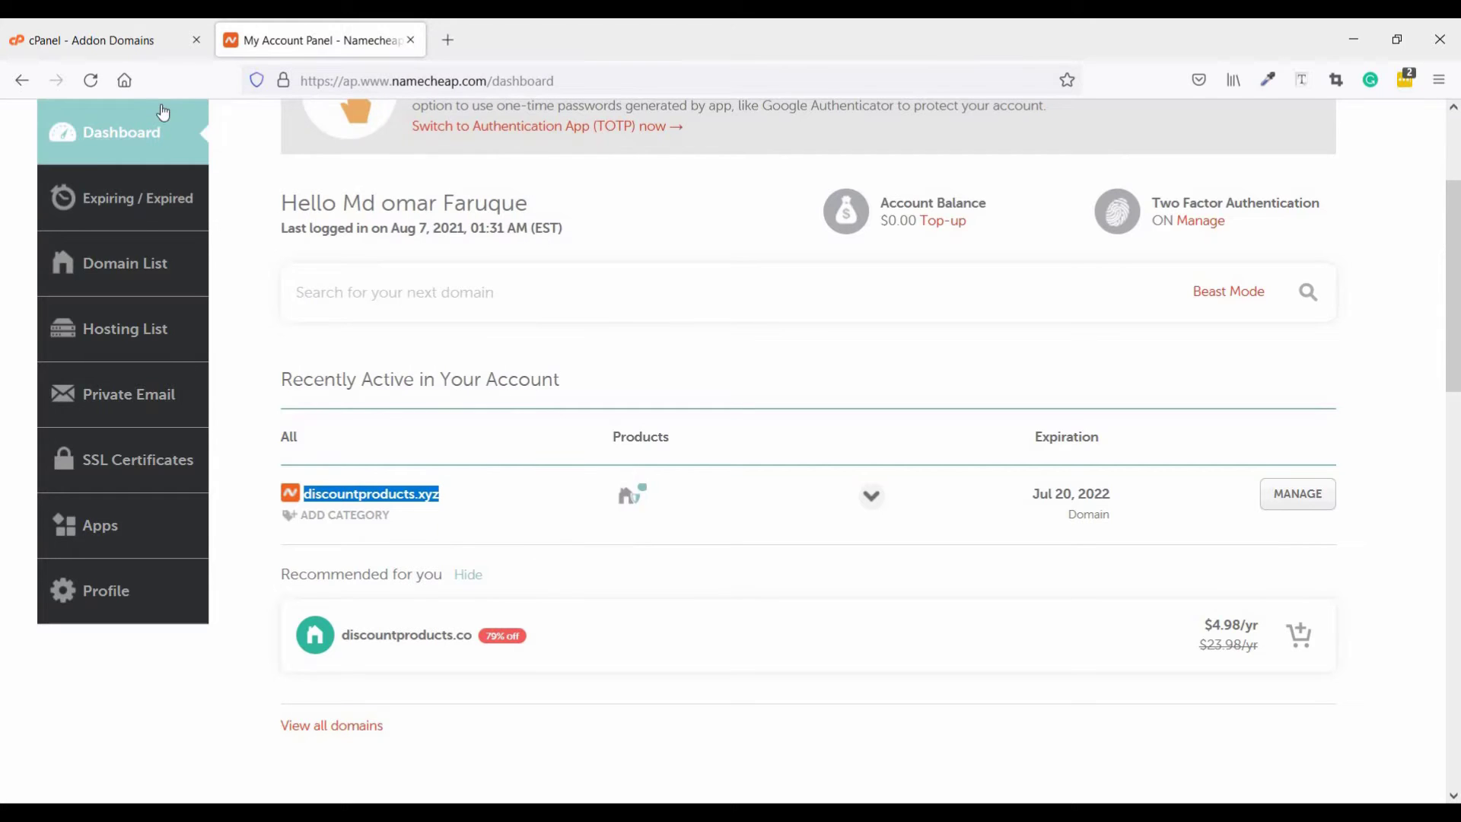
# Add addon domain discountproducts.xyz with subdomain discountproducts, default document root, and no FTP account
pyautogui.click(147, 40)
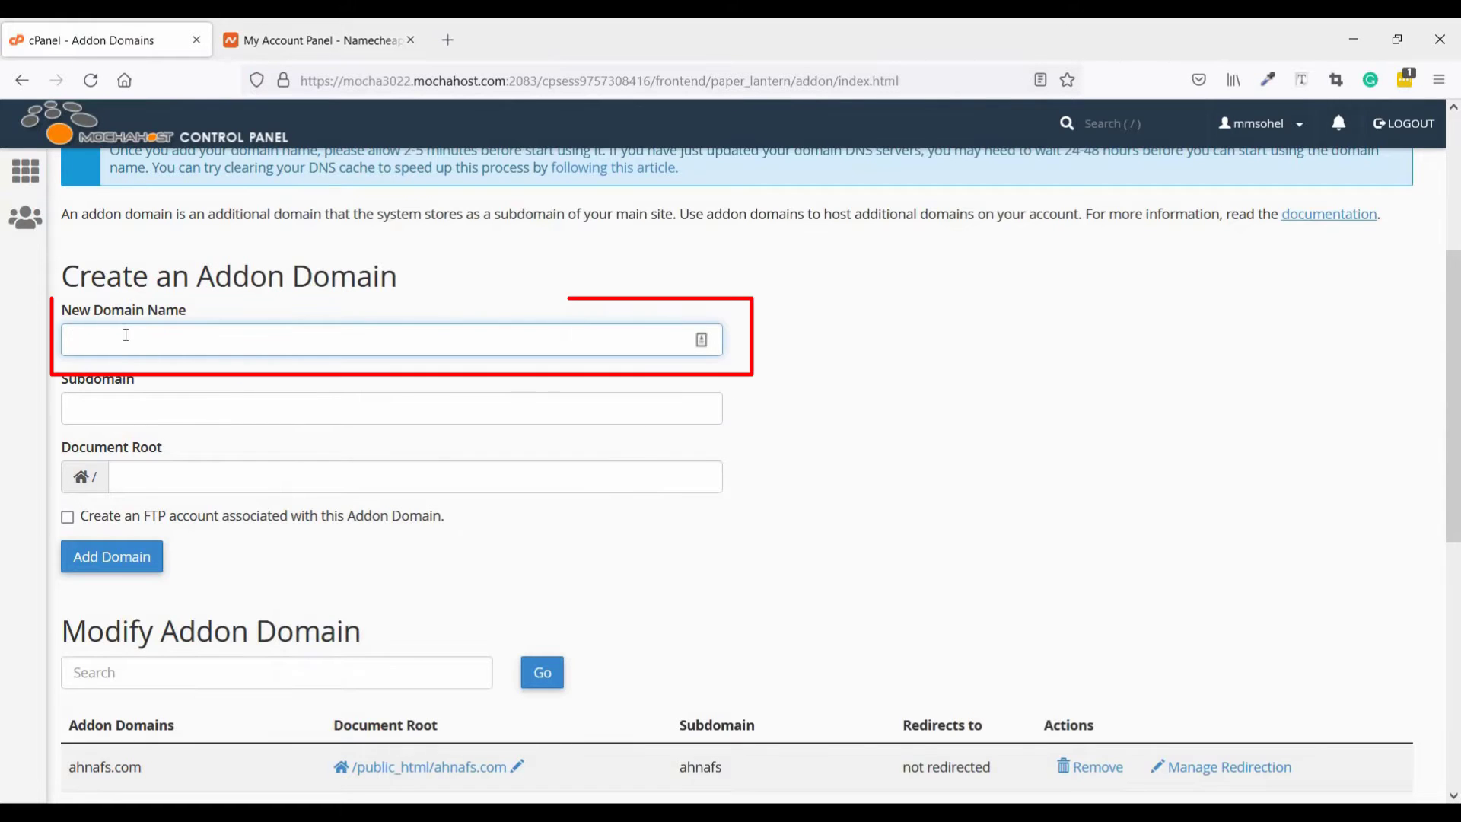
pyautogui.click(125, 340)
pyautogui.rightClick(126, 337)
pyautogui.click(173, 506)
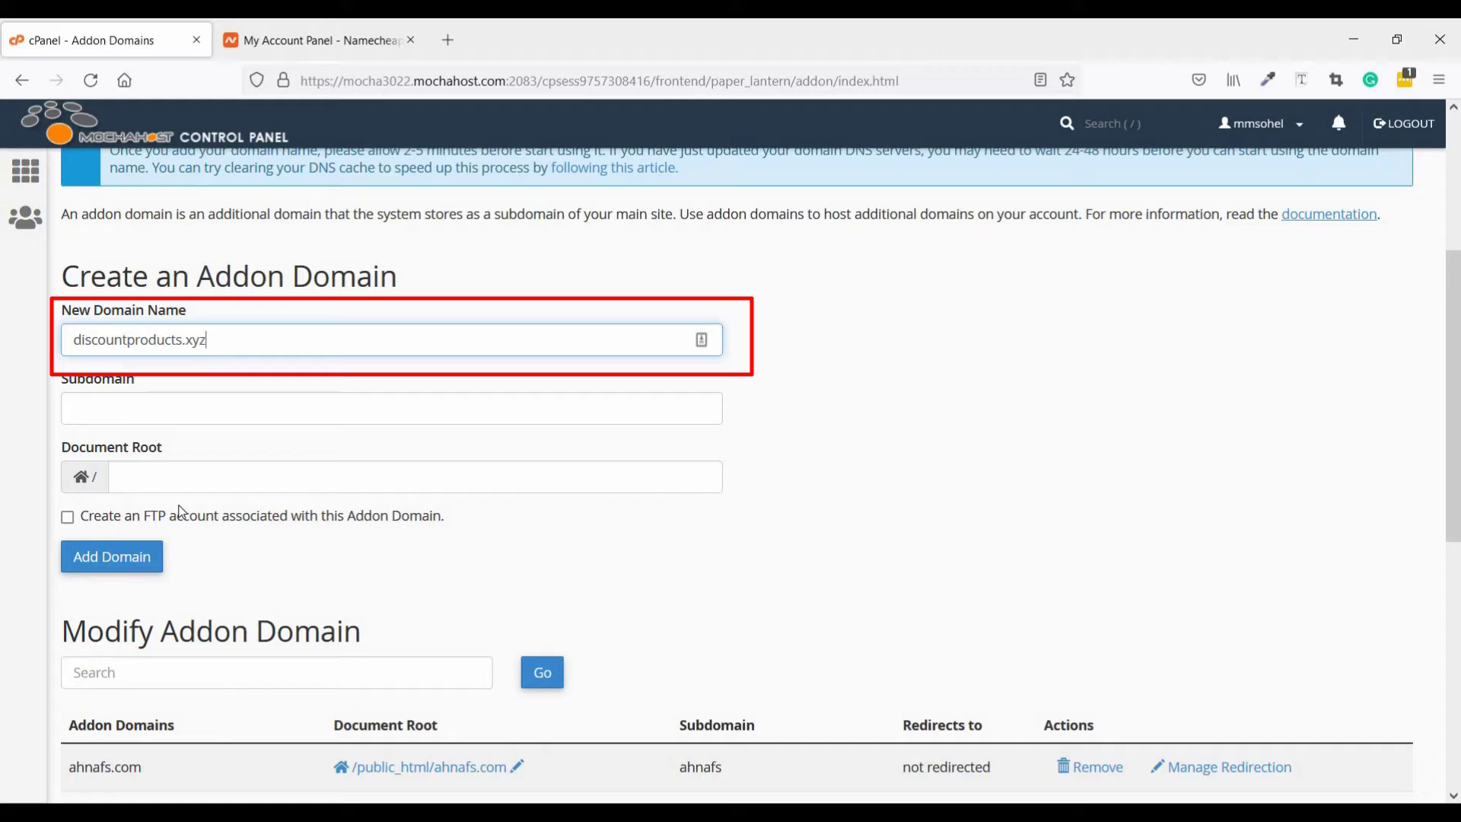
pyautogui.click(194, 408)
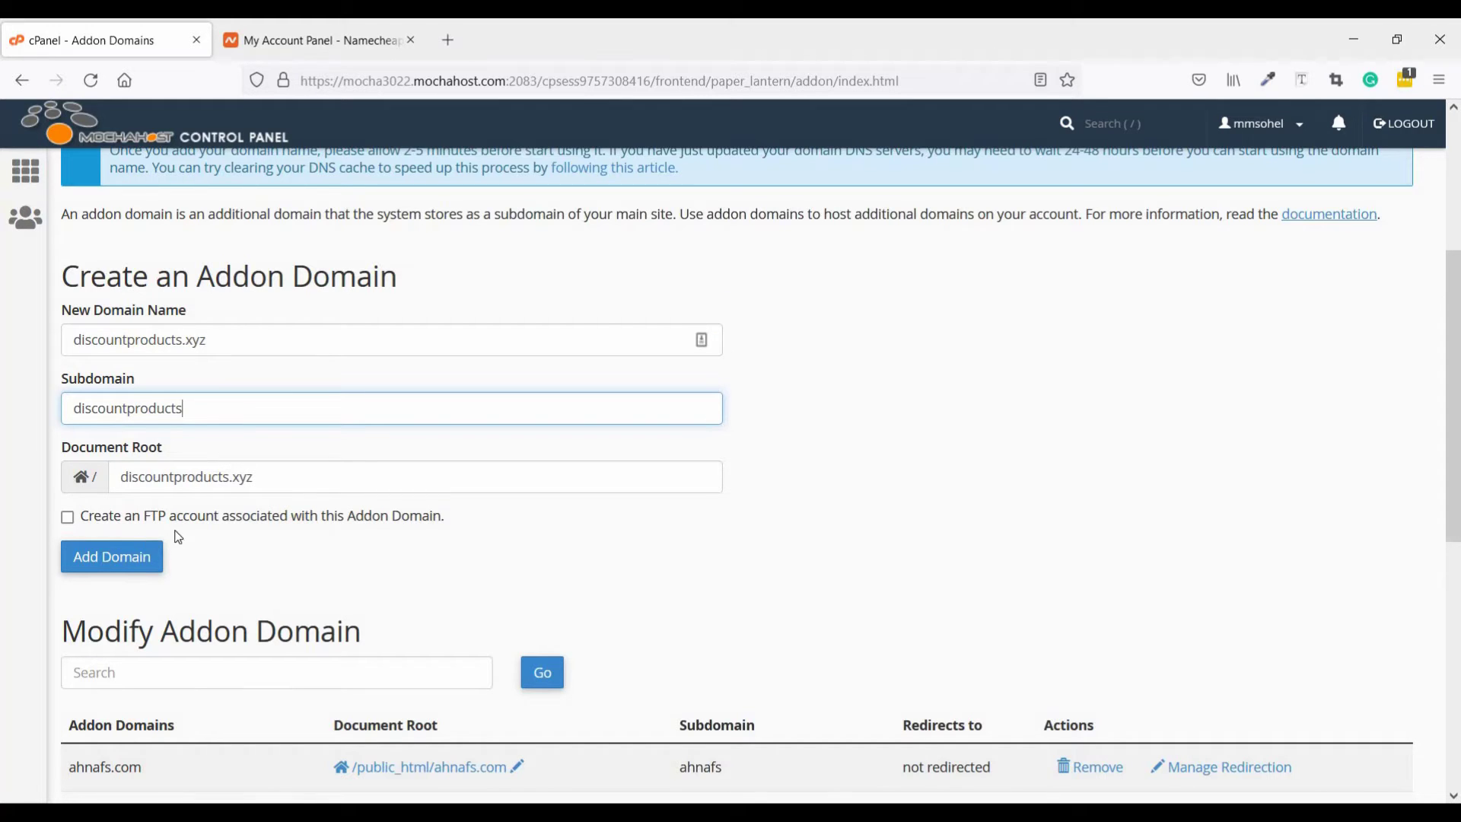
pyautogui.click(122, 478)
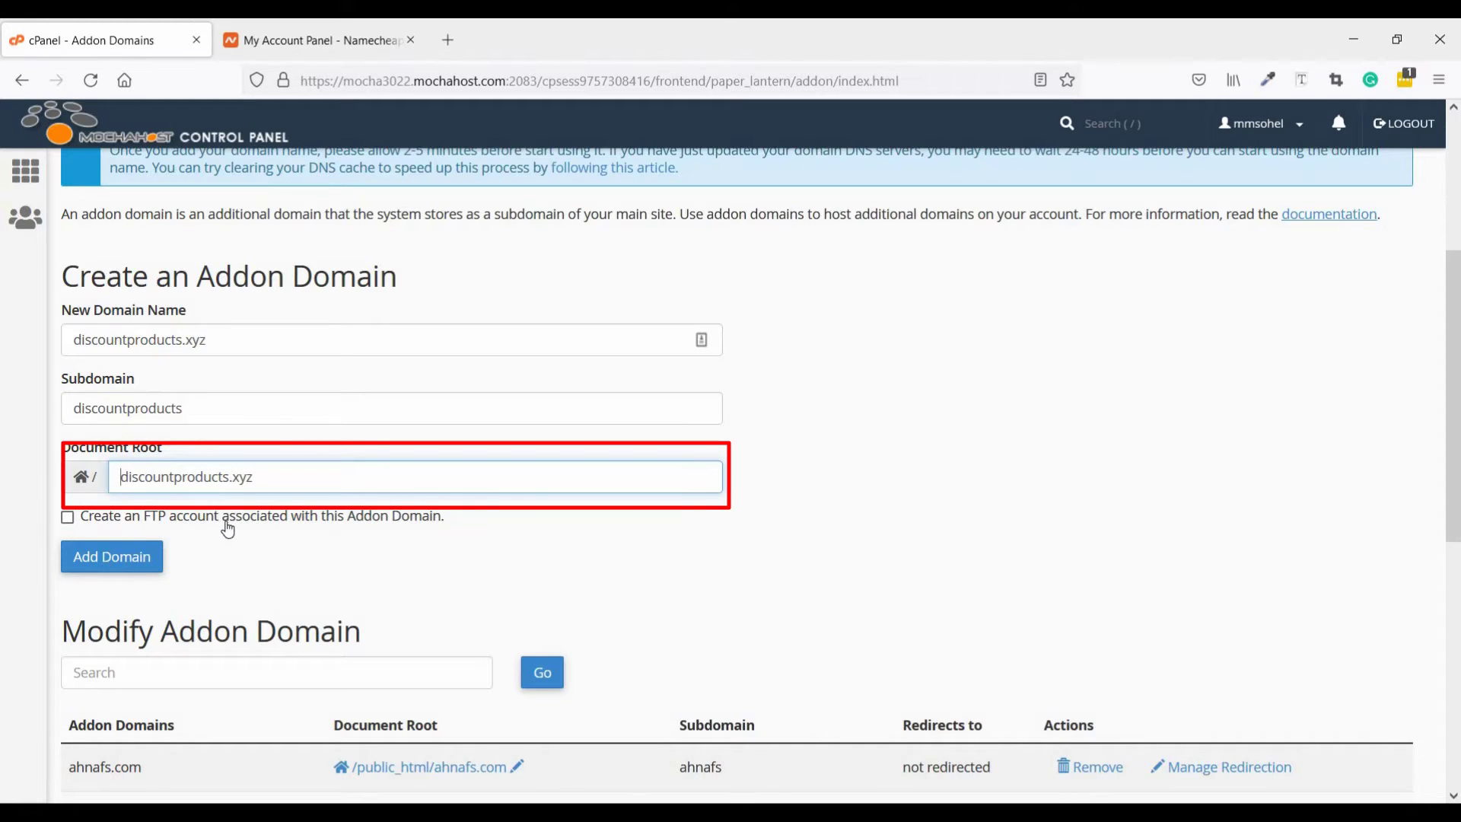
pyautogui.click(68, 518)
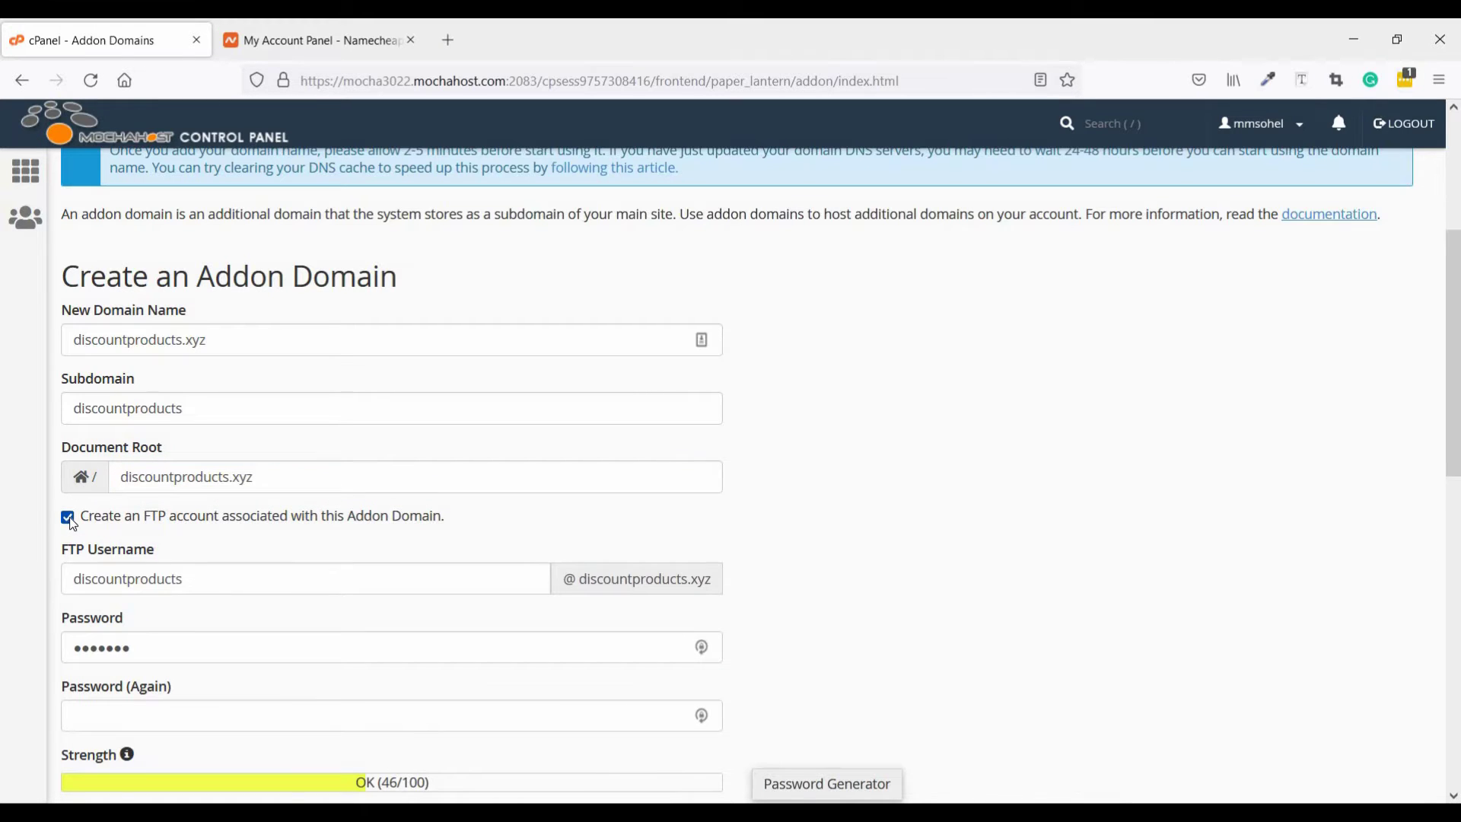
pyautogui.click(68, 518)
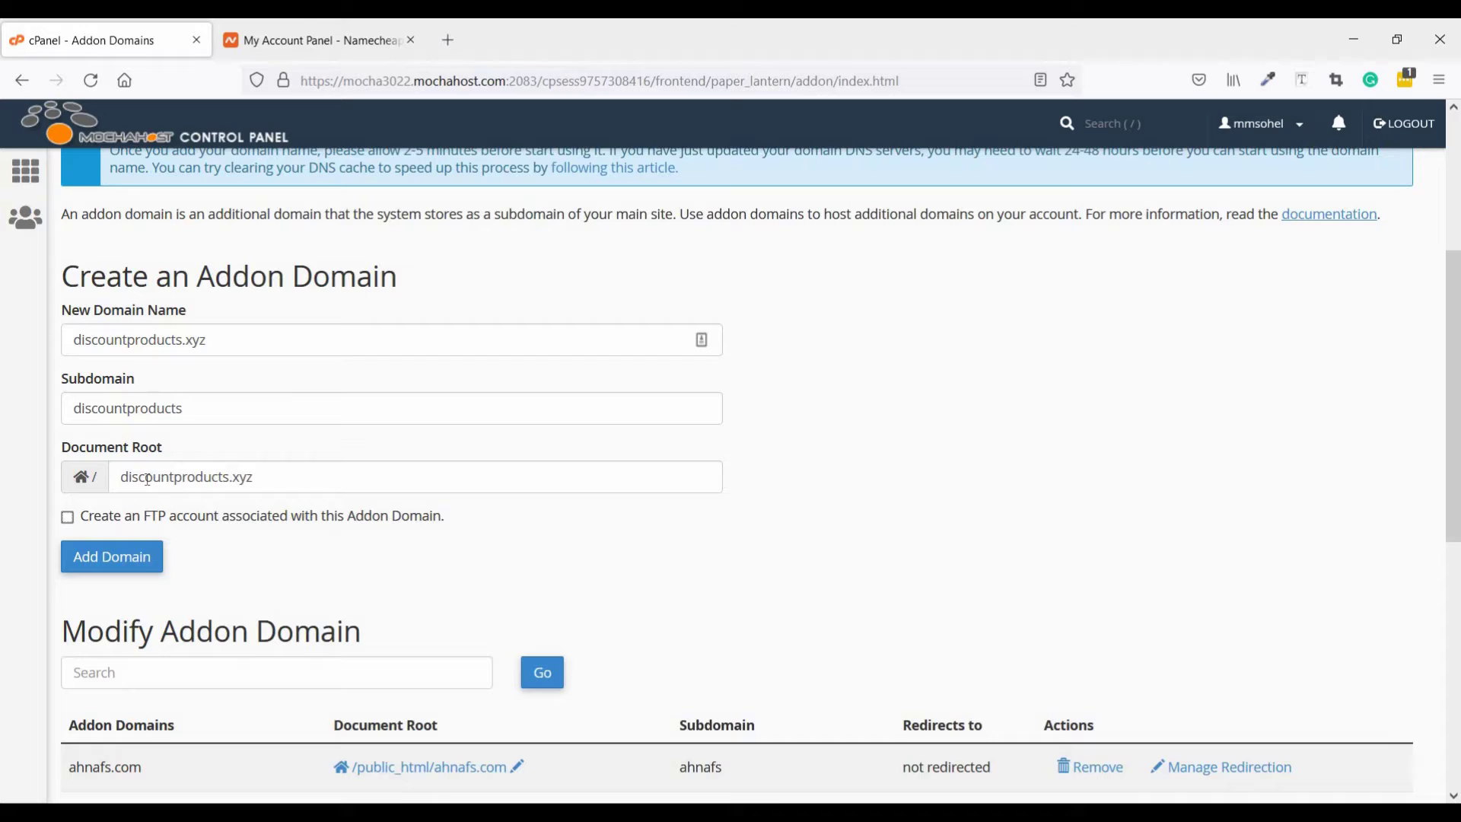
pyautogui.click(113, 567)
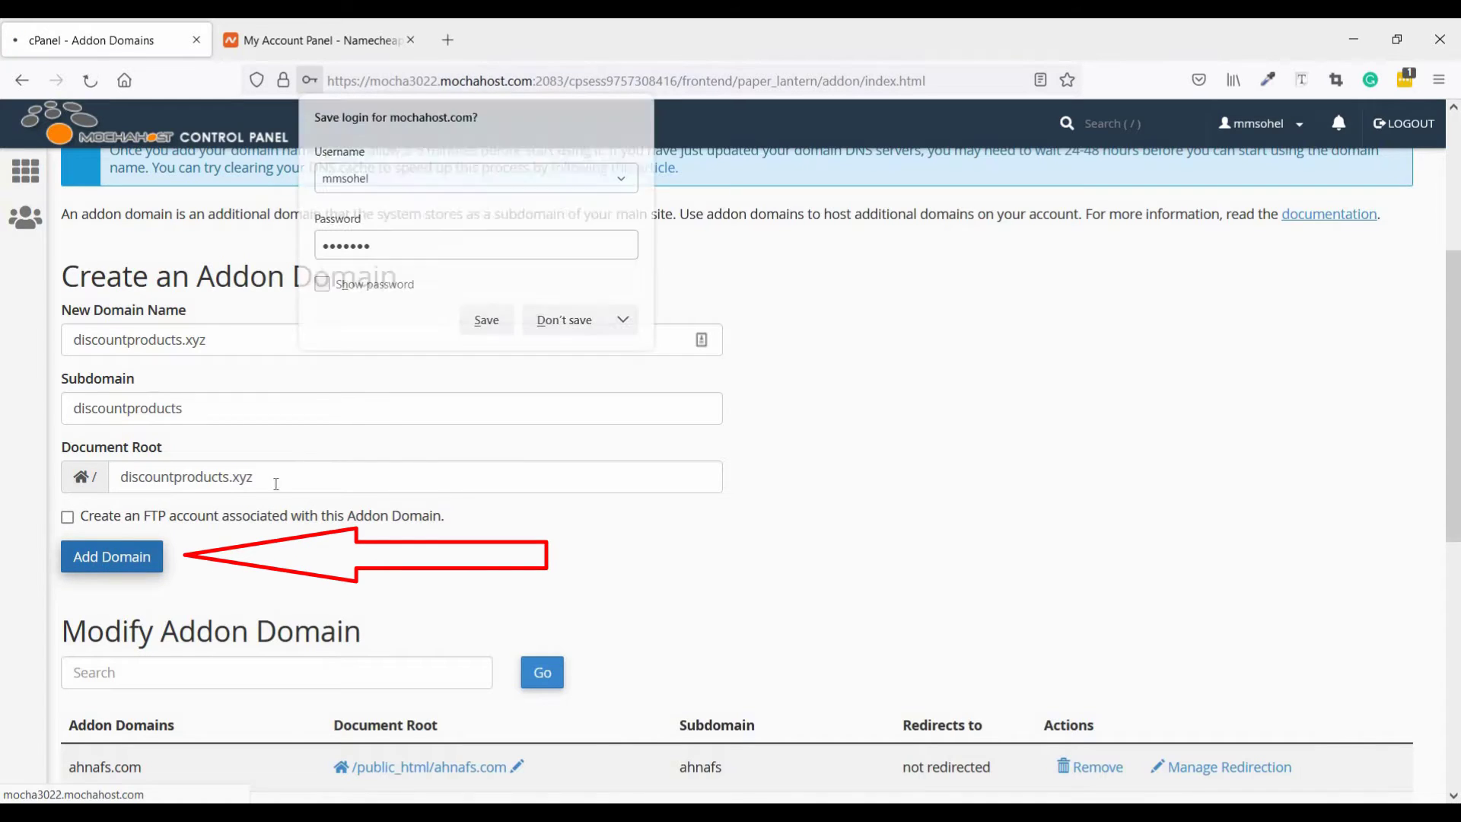
pyautogui.click(559, 323)
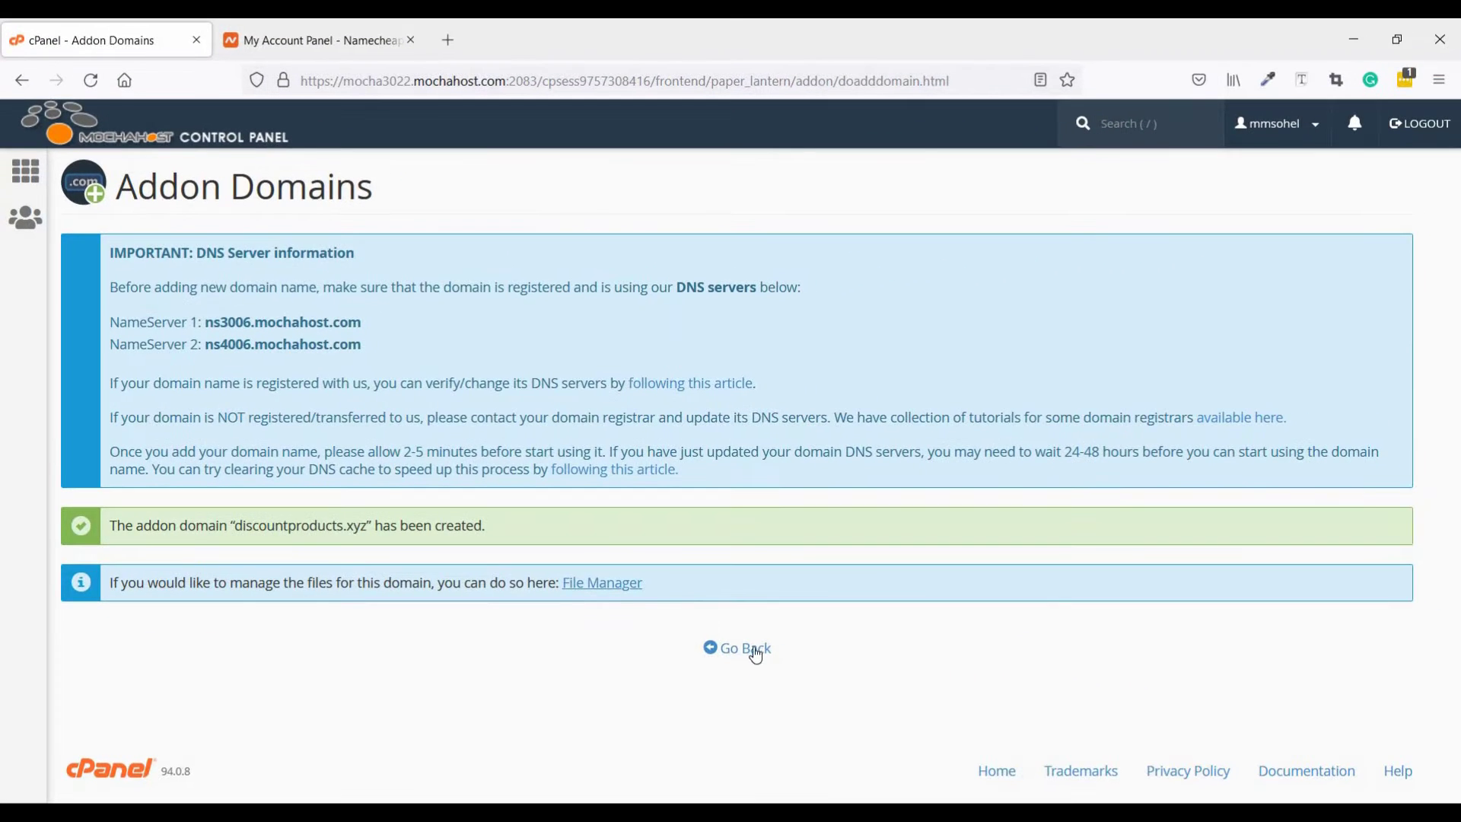
# Return to the cPanel home and launch WordPress from Softaculous Apps Installer
pyautogui.click(755, 657)
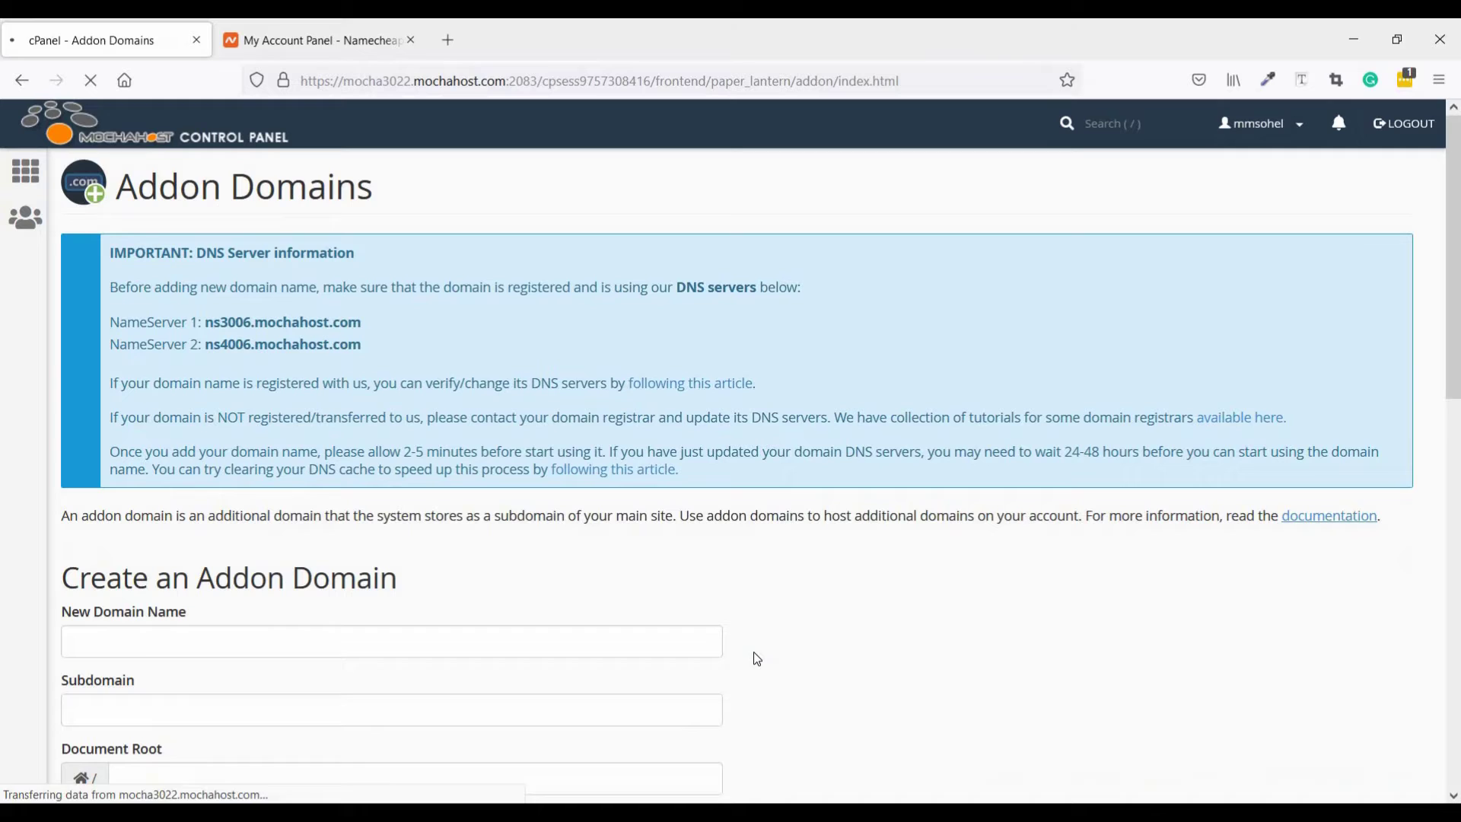
pyautogui.click(271, 151)
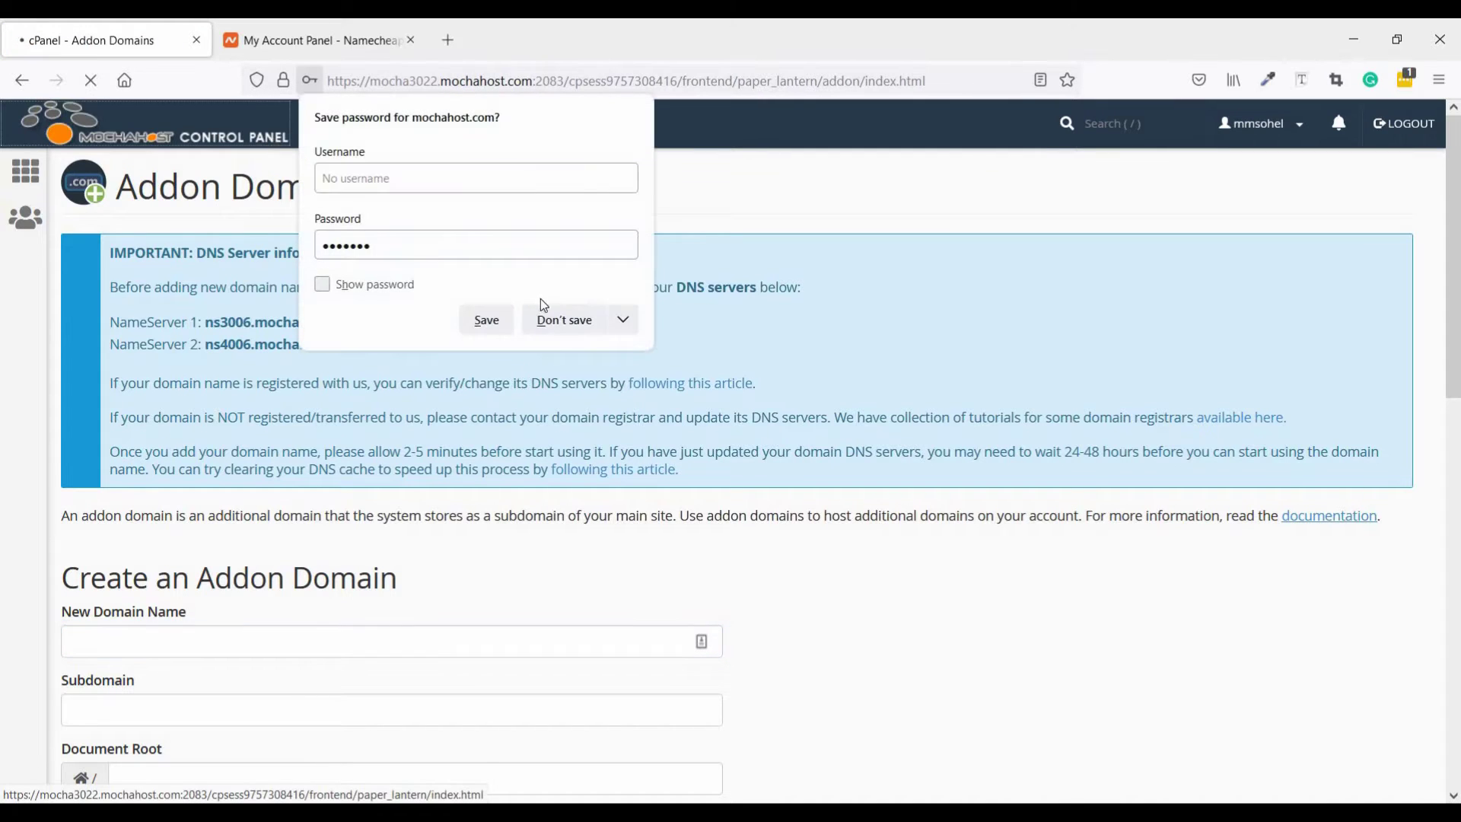
pyautogui.click(574, 325)
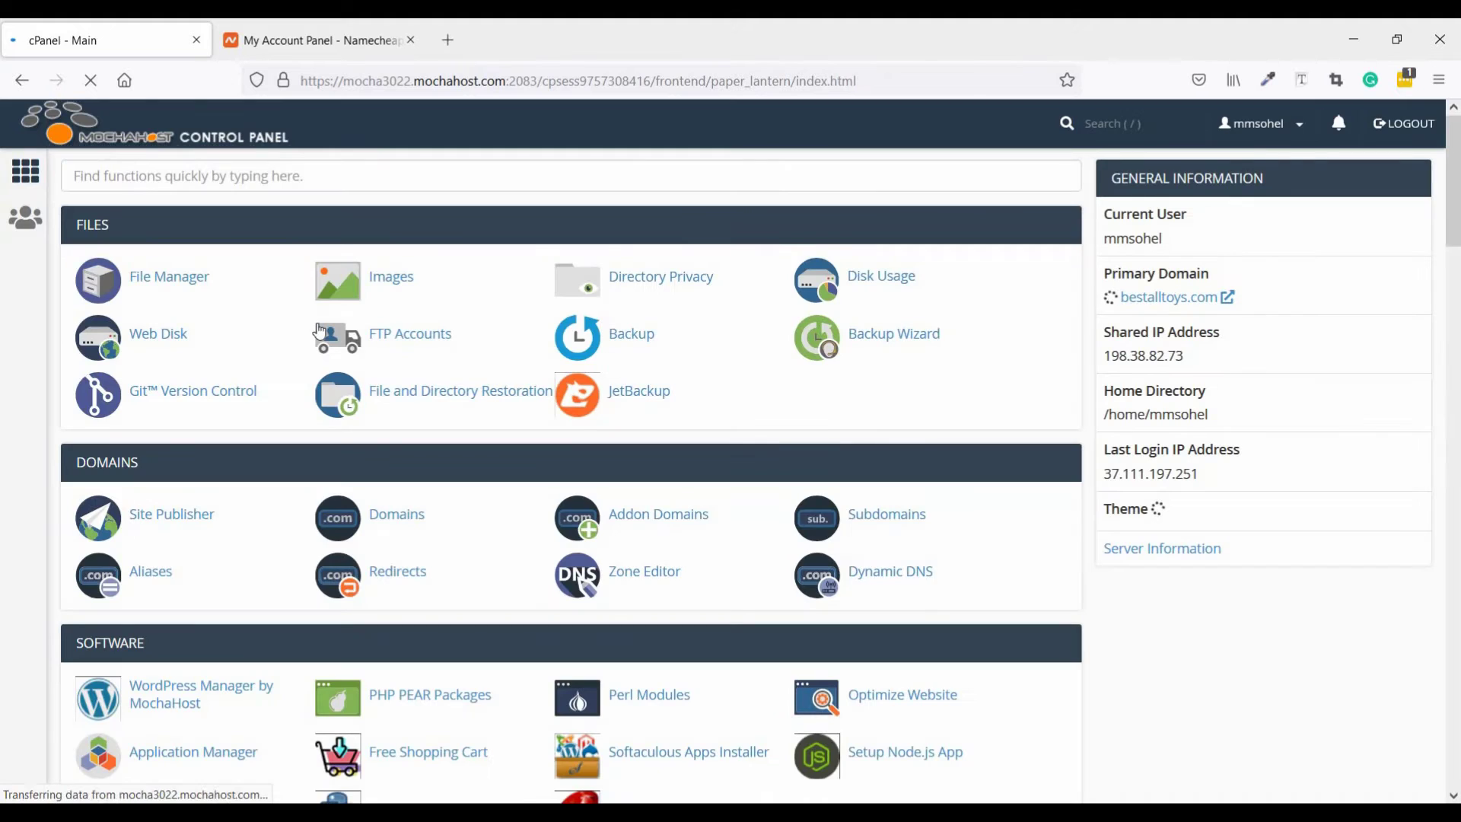
pyautogui.click(182, 287)
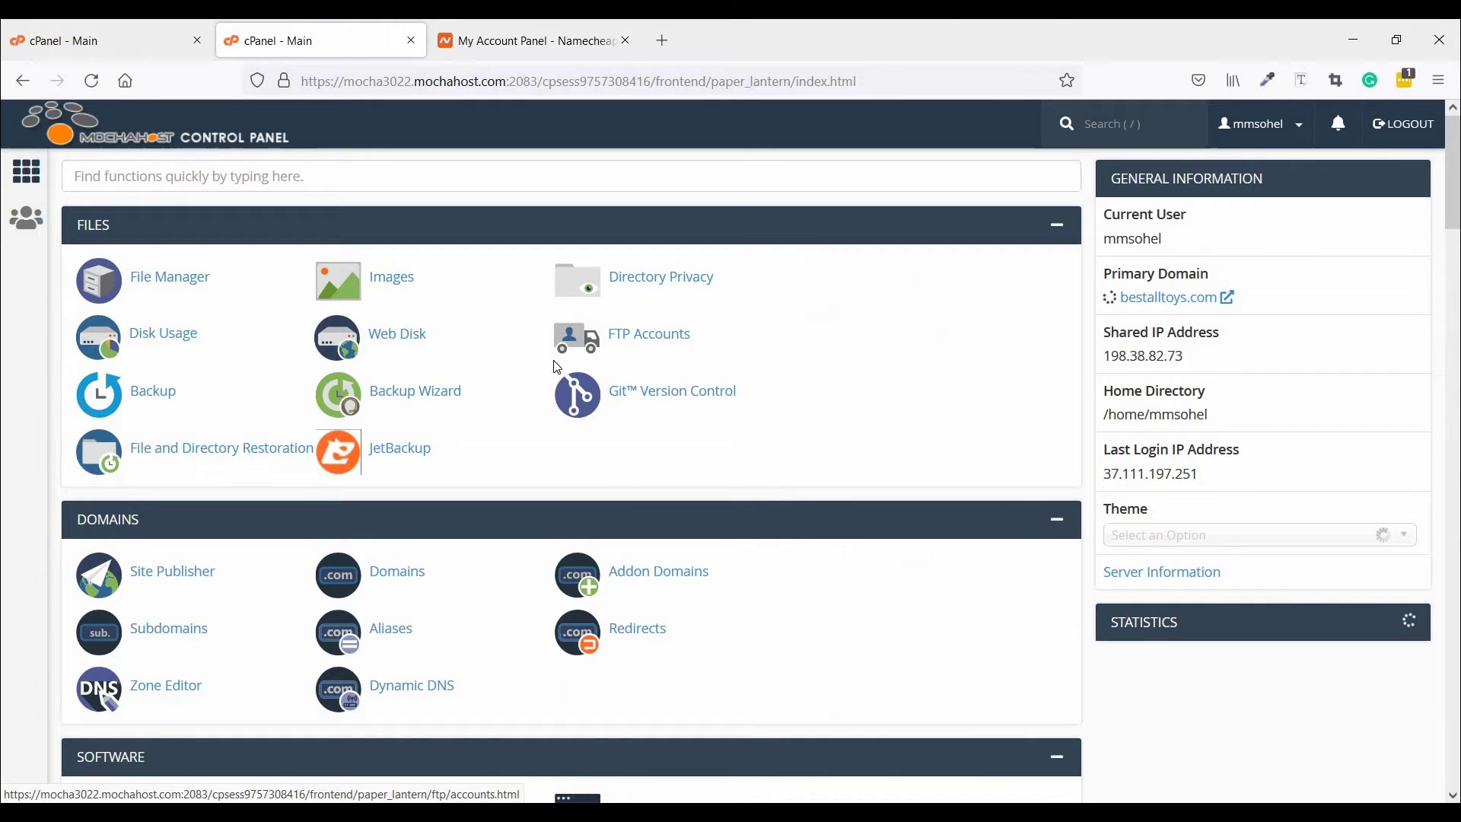
pyautogui.scroll(-10, 556, 367)
pyautogui.scroll(-1, 467, 386)
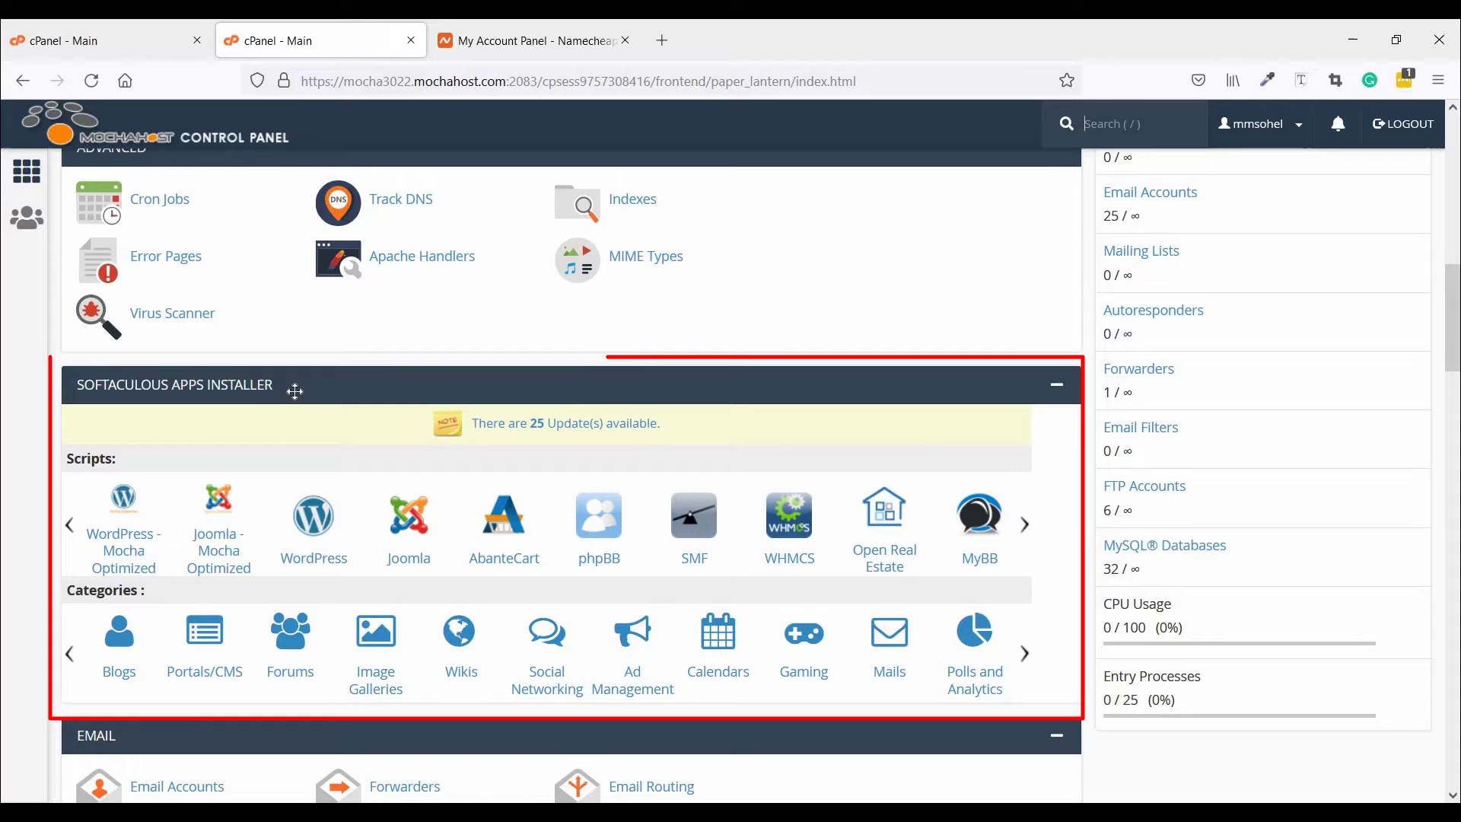
pyautogui.click(319, 519)
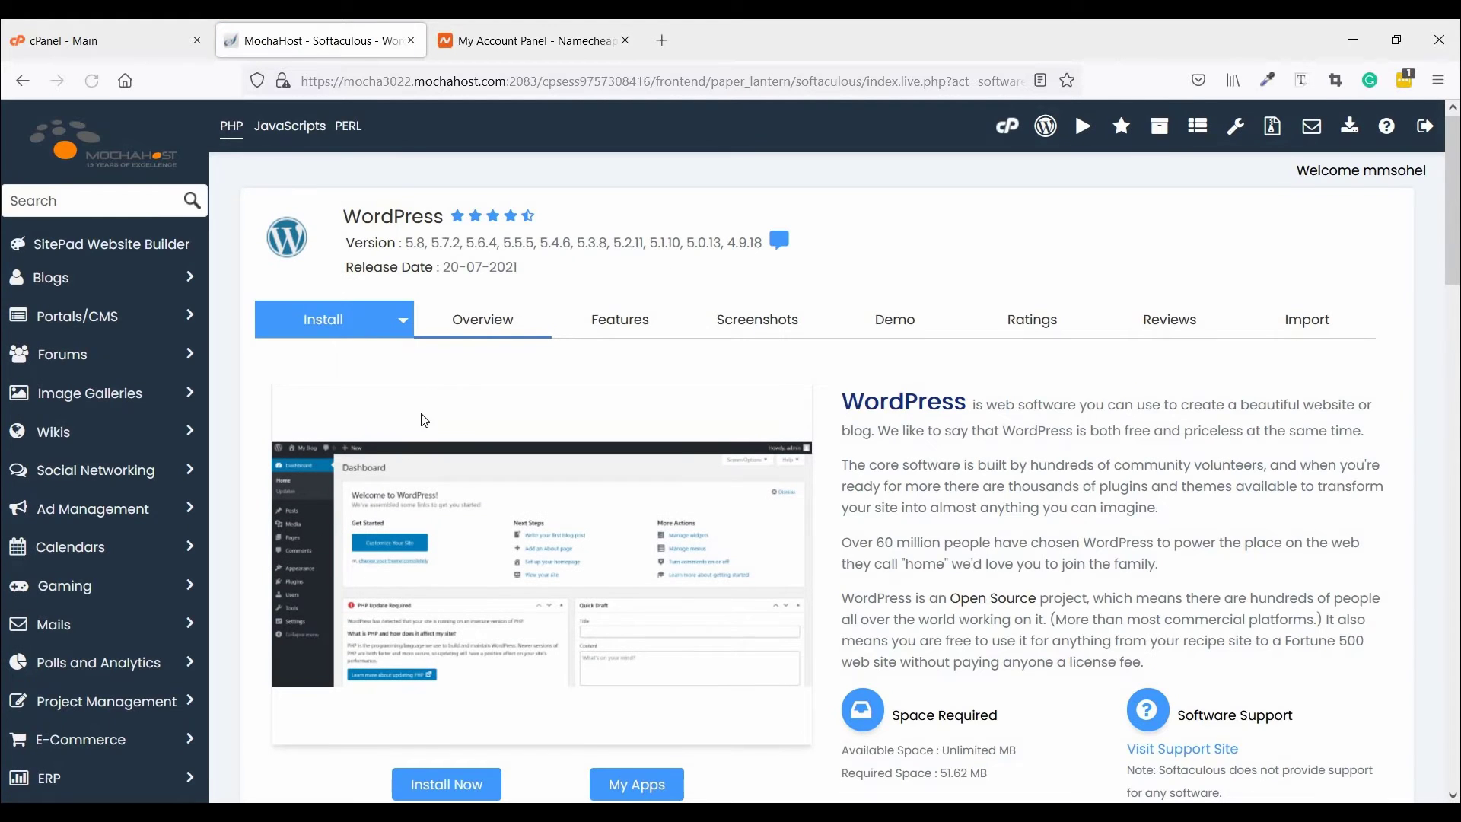
pyautogui.click(317, 336)
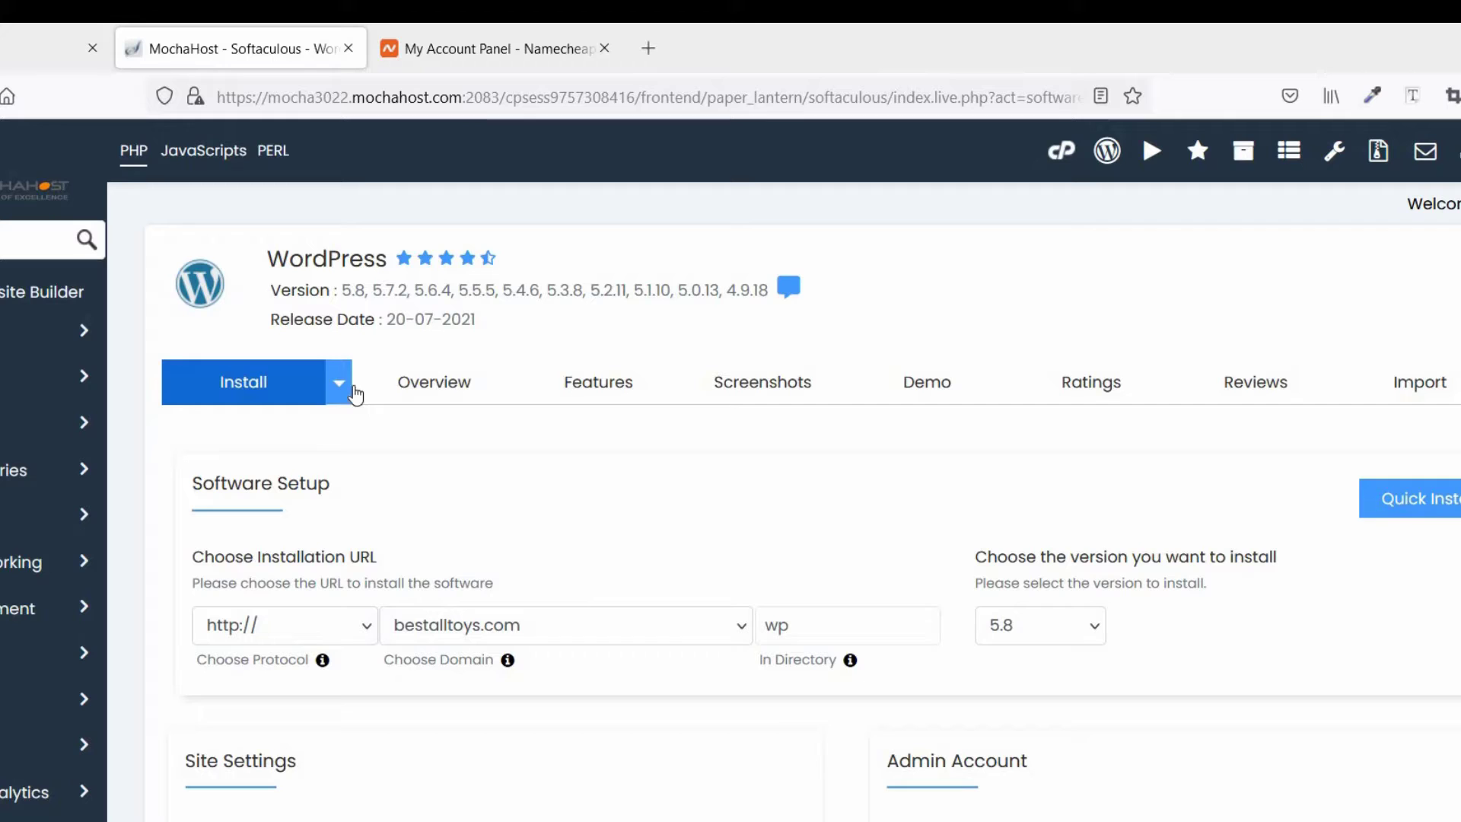
pyautogui.click(340, 385)
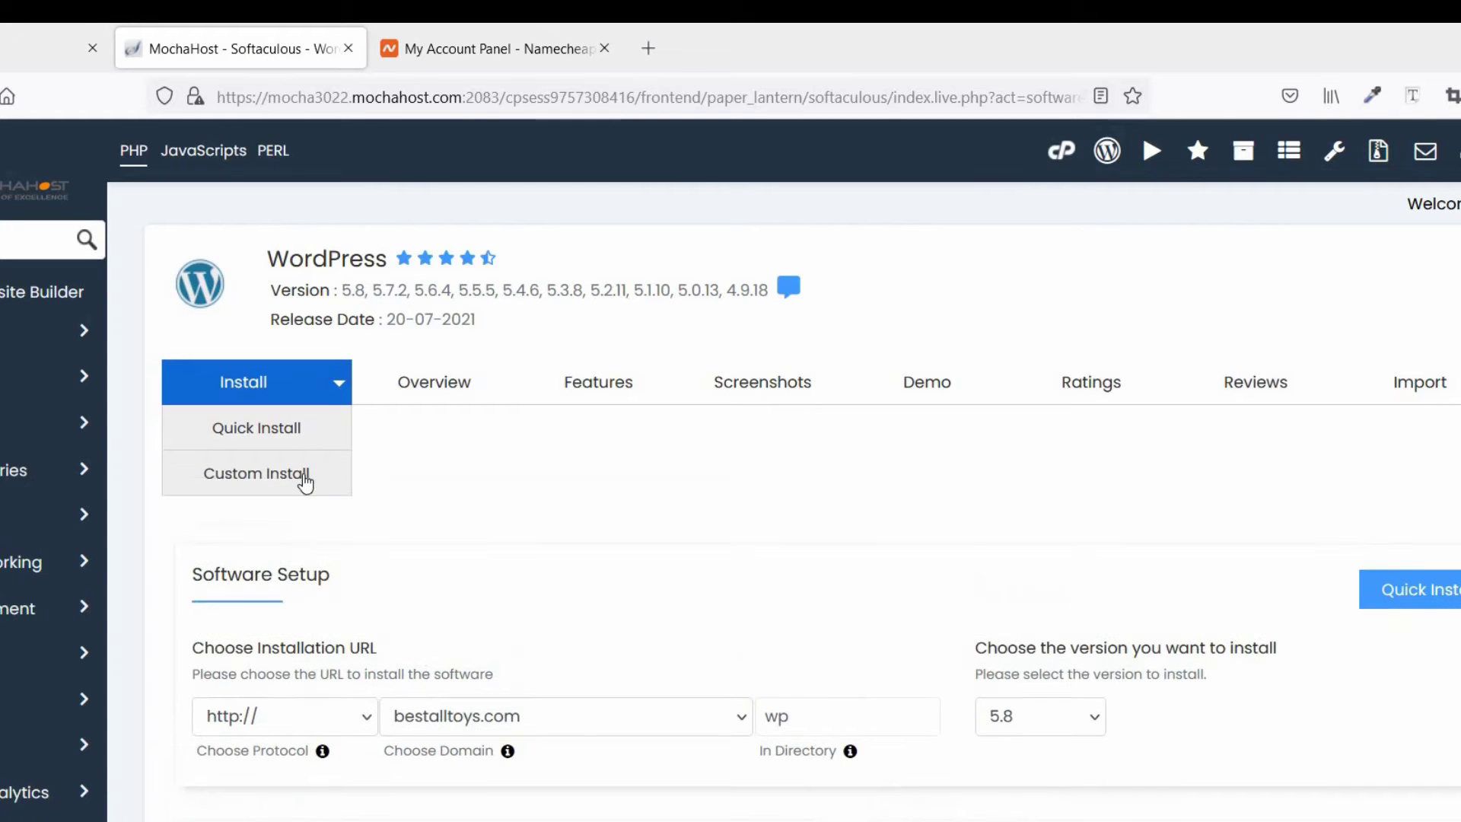
pyautogui.click(305, 473)
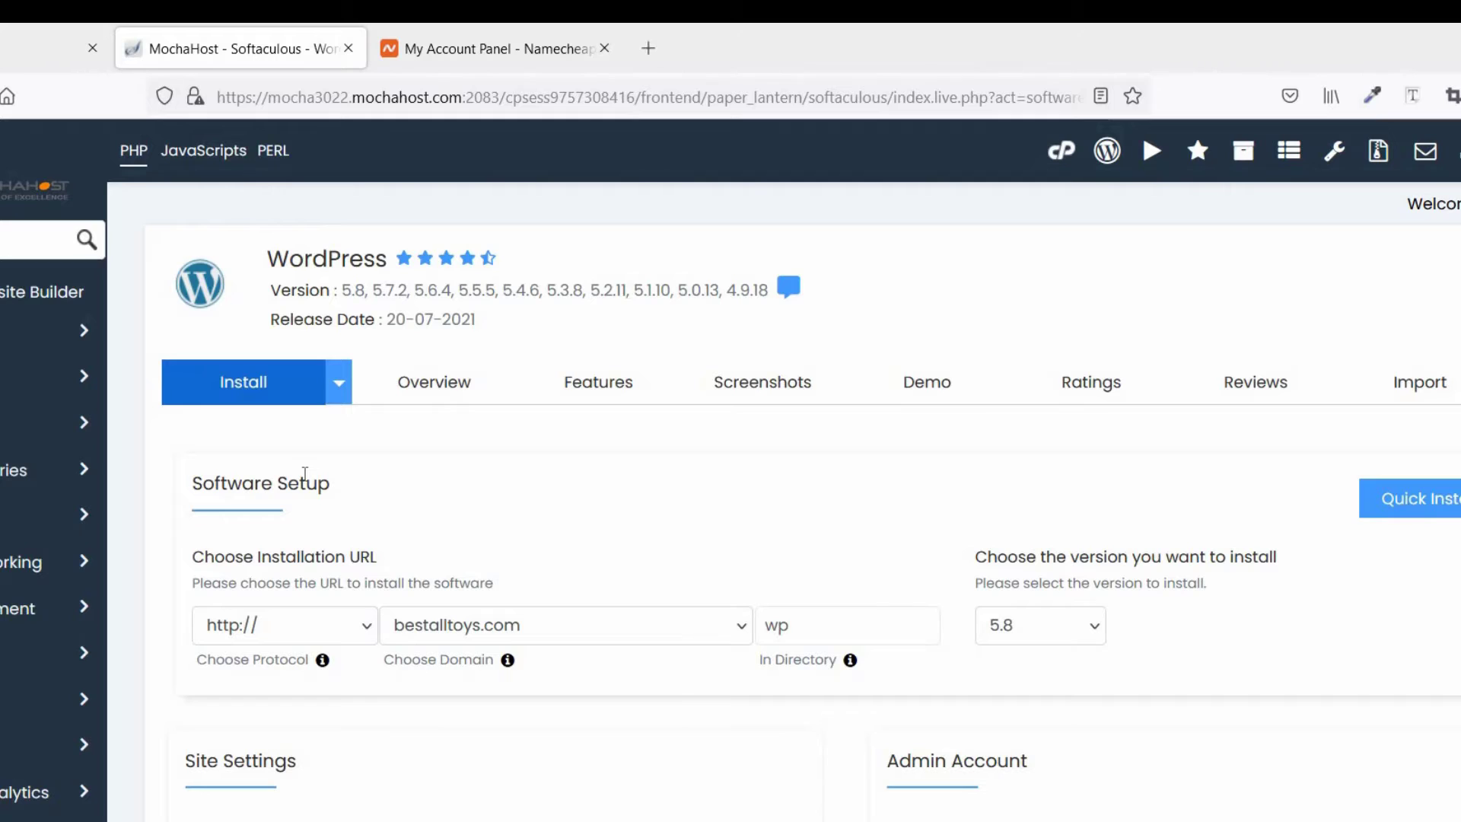
pyautogui.click(280, 628)
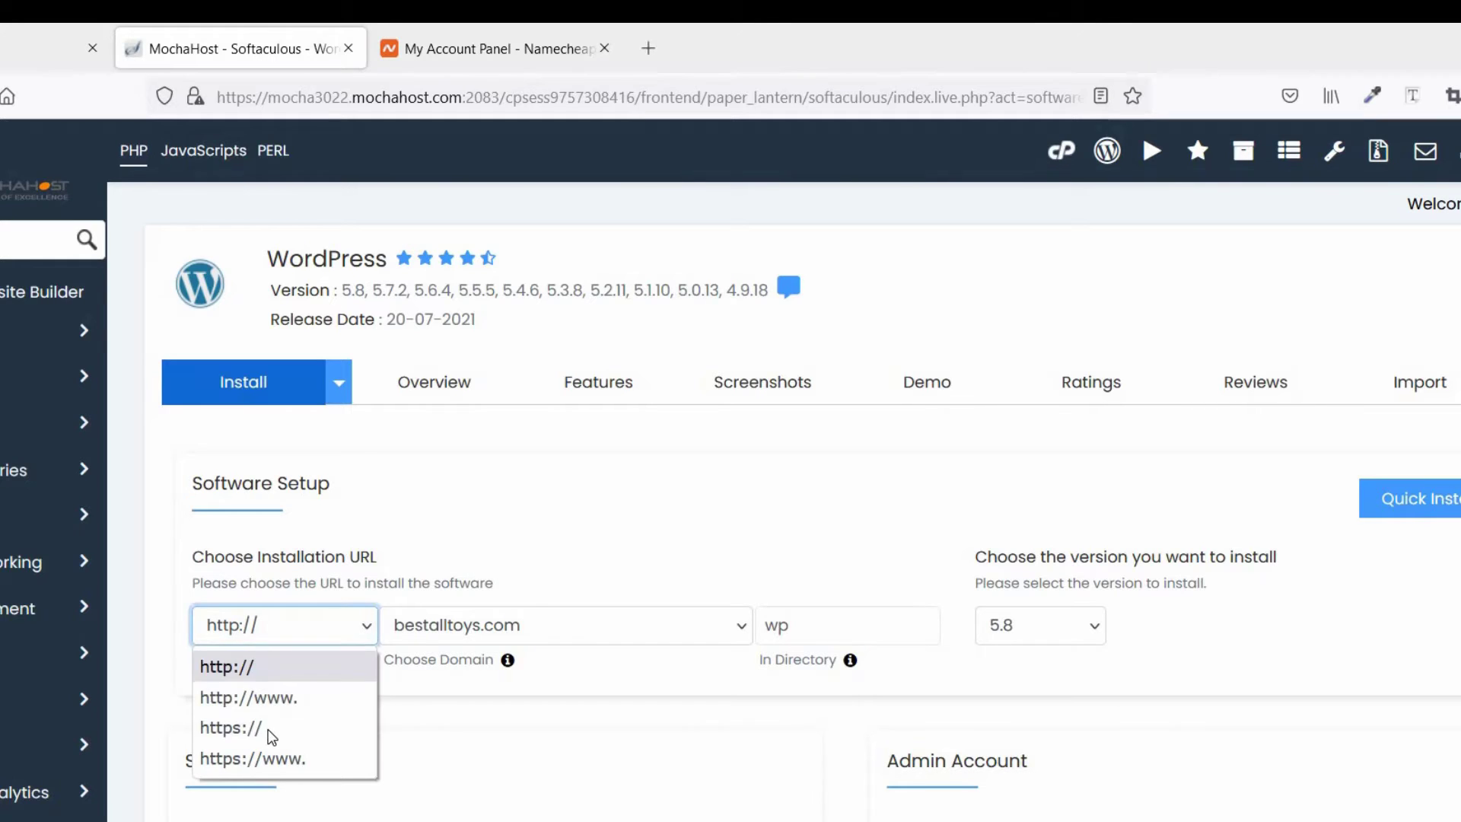
pyautogui.click(271, 730)
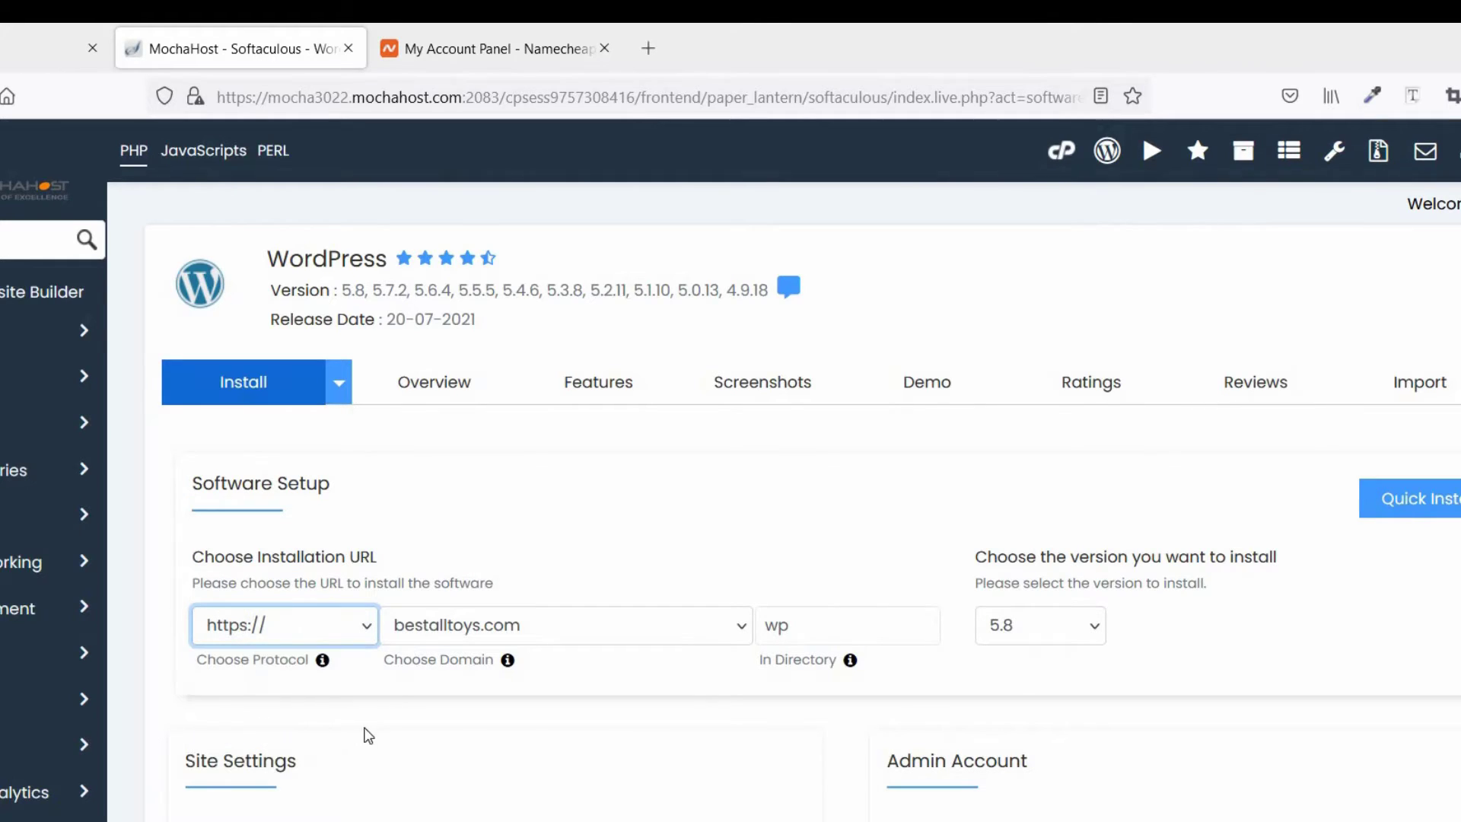
# Choose domain discountproducts.xyz and clear the wp directory so it installs at the root
pyautogui.click(496, 629)
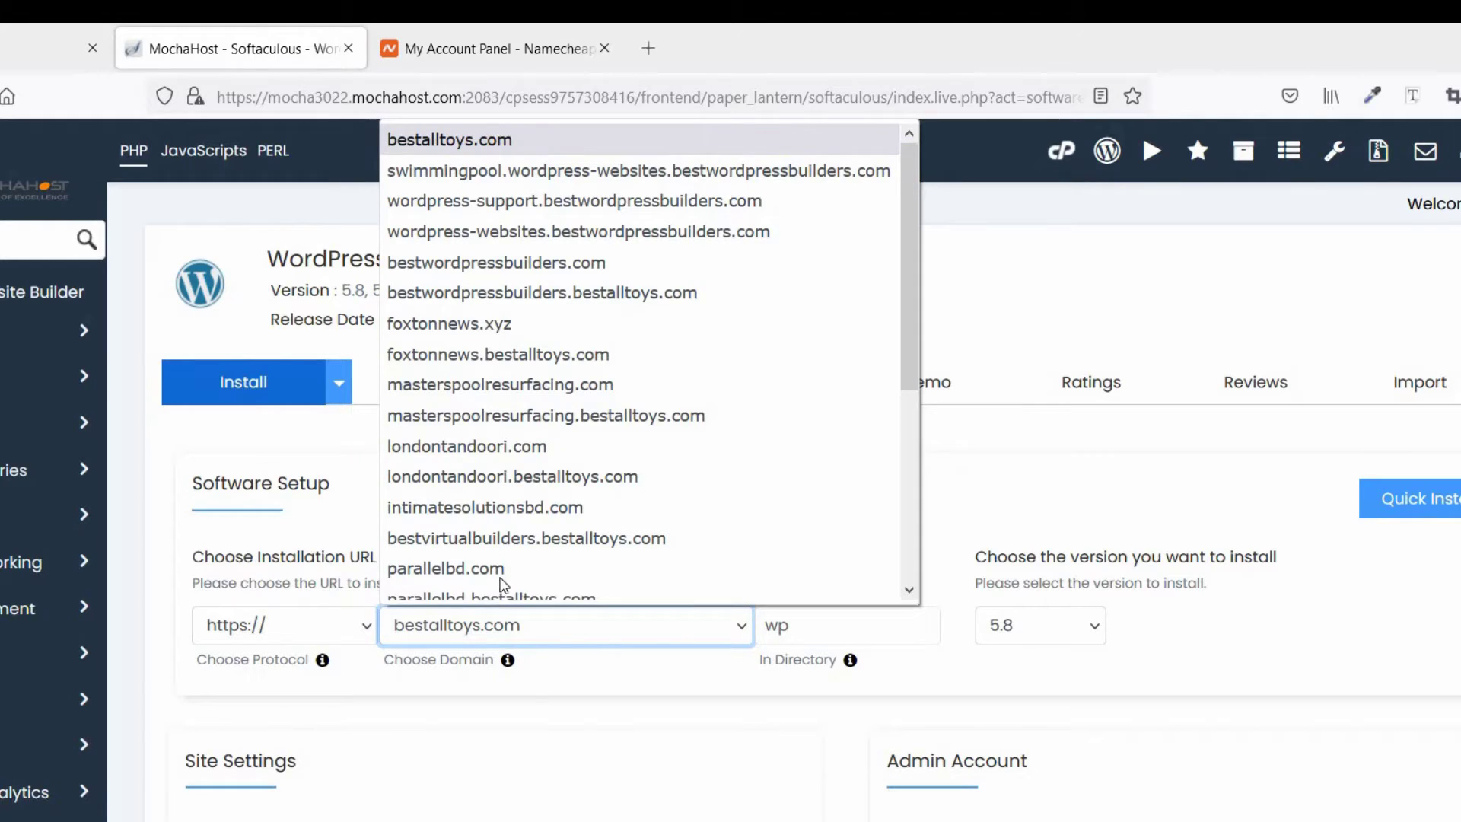
pyautogui.scroll(-3, 515, 541)
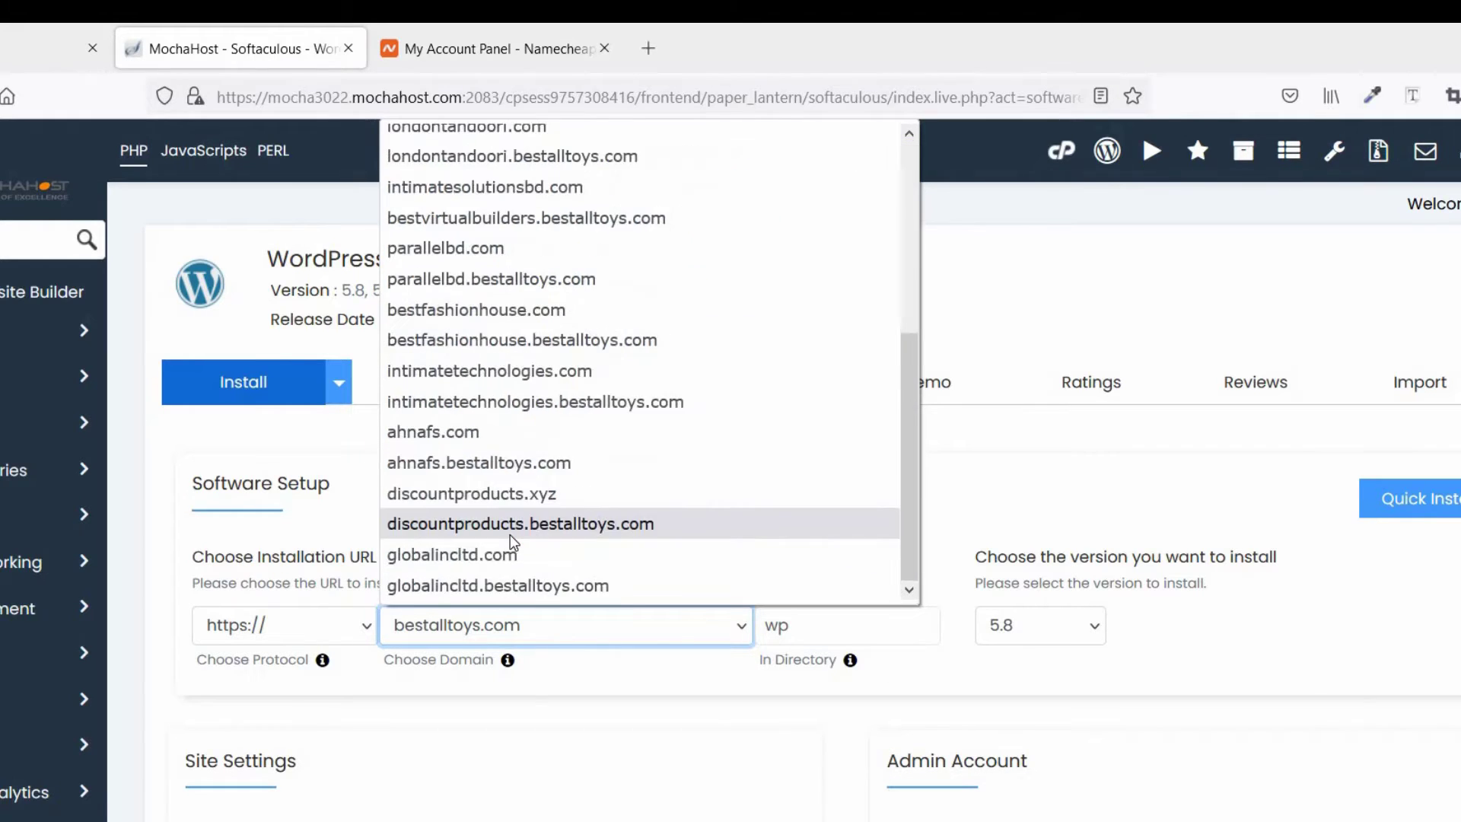
pyautogui.click(517, 495)
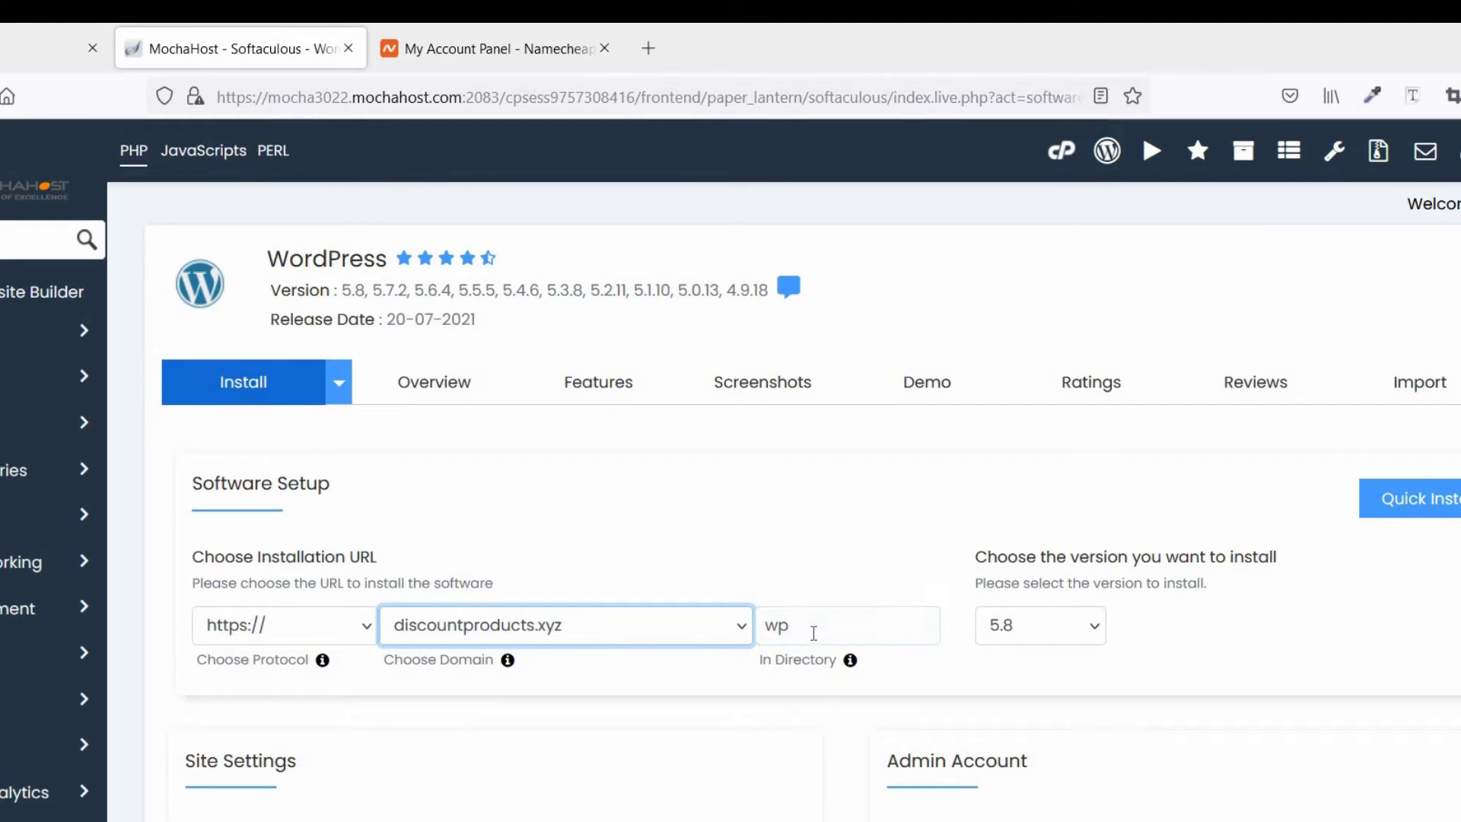
pyautogui.click(814, 633)
pyautogui.hotkey('ctrl', 'a')
pyautogui.press('BackSpace')
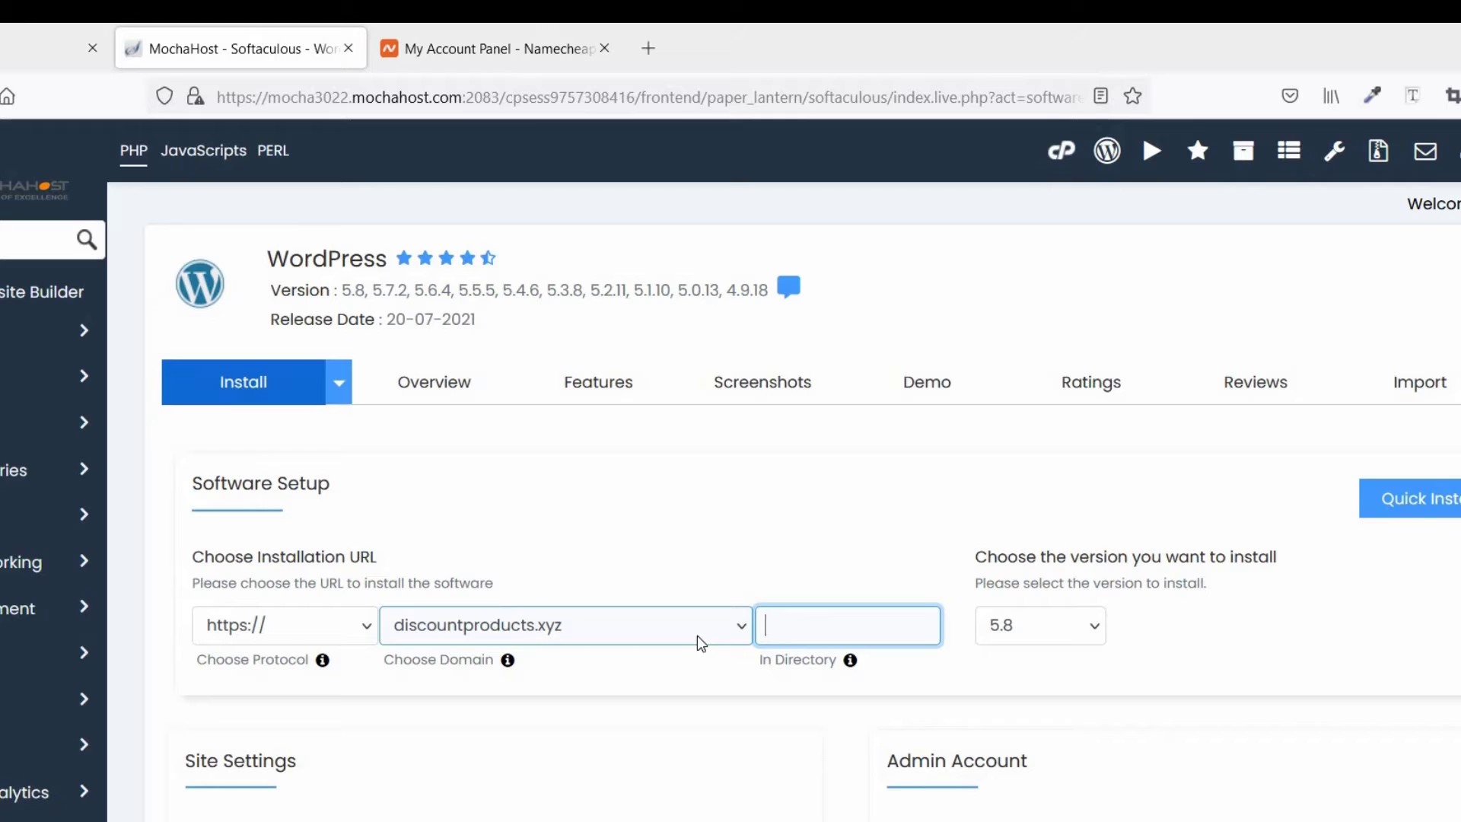
pyautogui.scroll(-5, 696, 632)
pyautogui.tripleClick(196, 498)
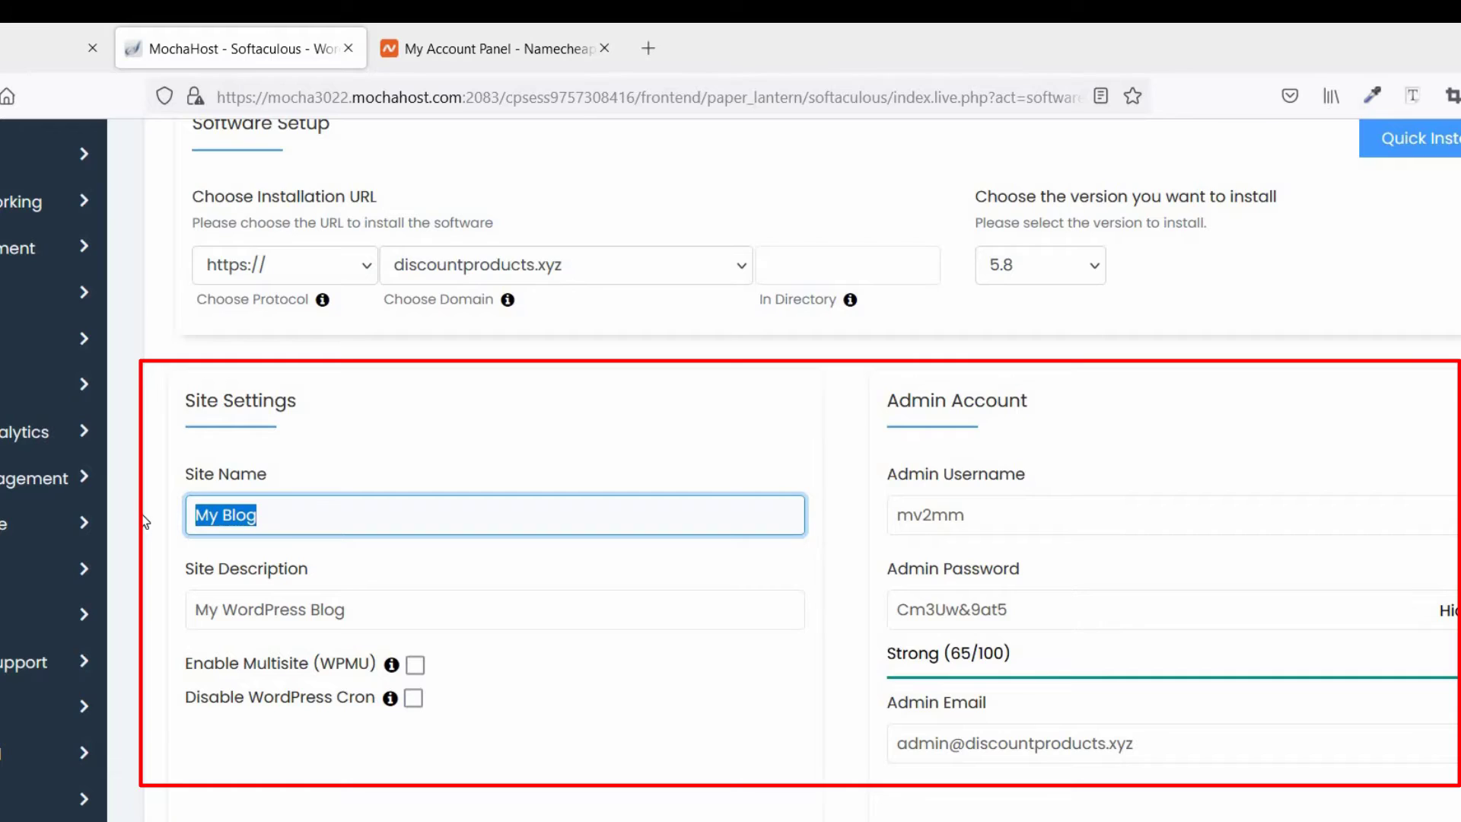
# Name the site 'Amazon Affiliate Shop' with the description 'Check Out'
pyautogui.write('Am')
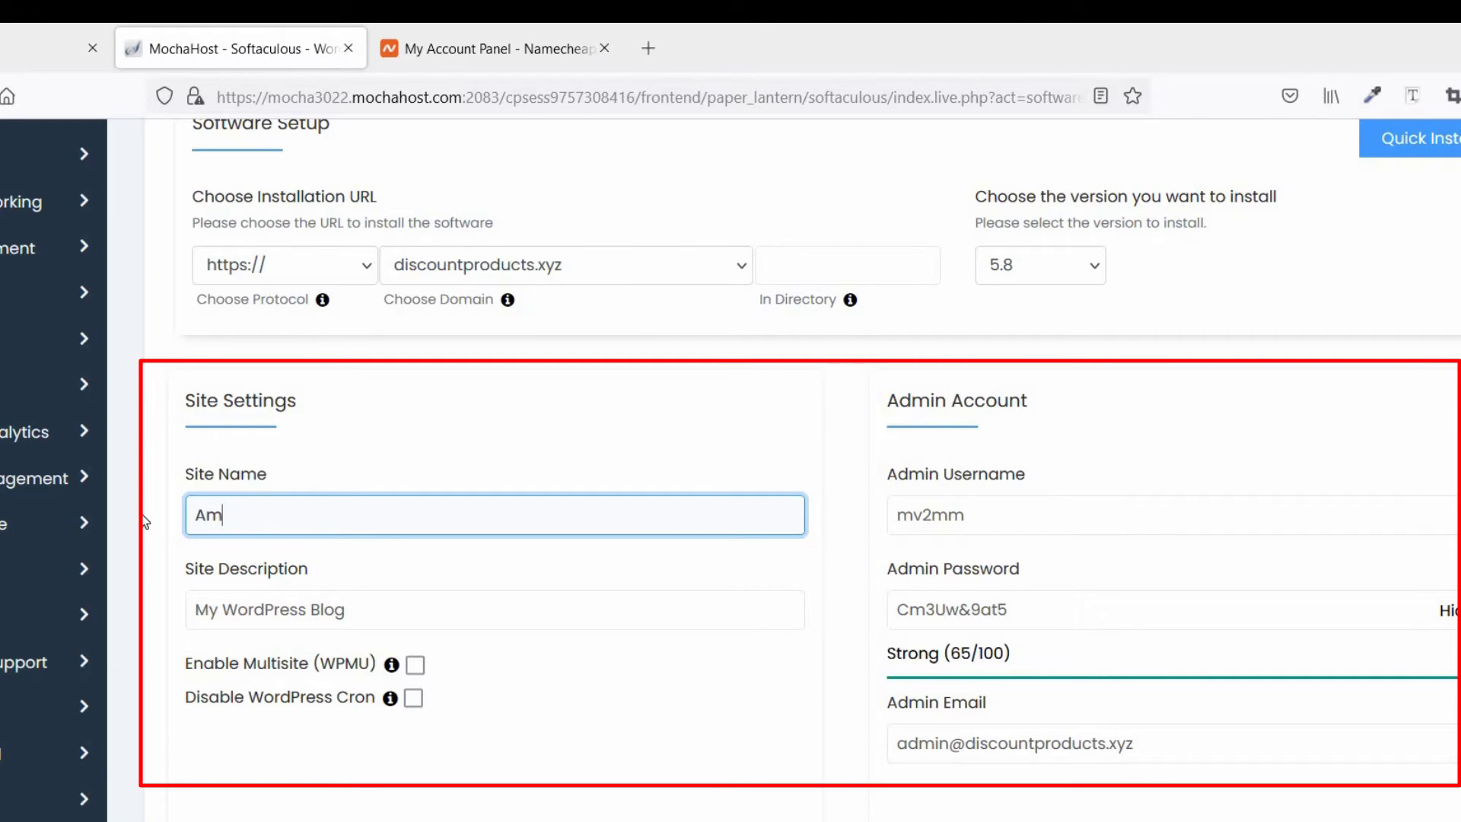
pyautogui.write('azon Affil')
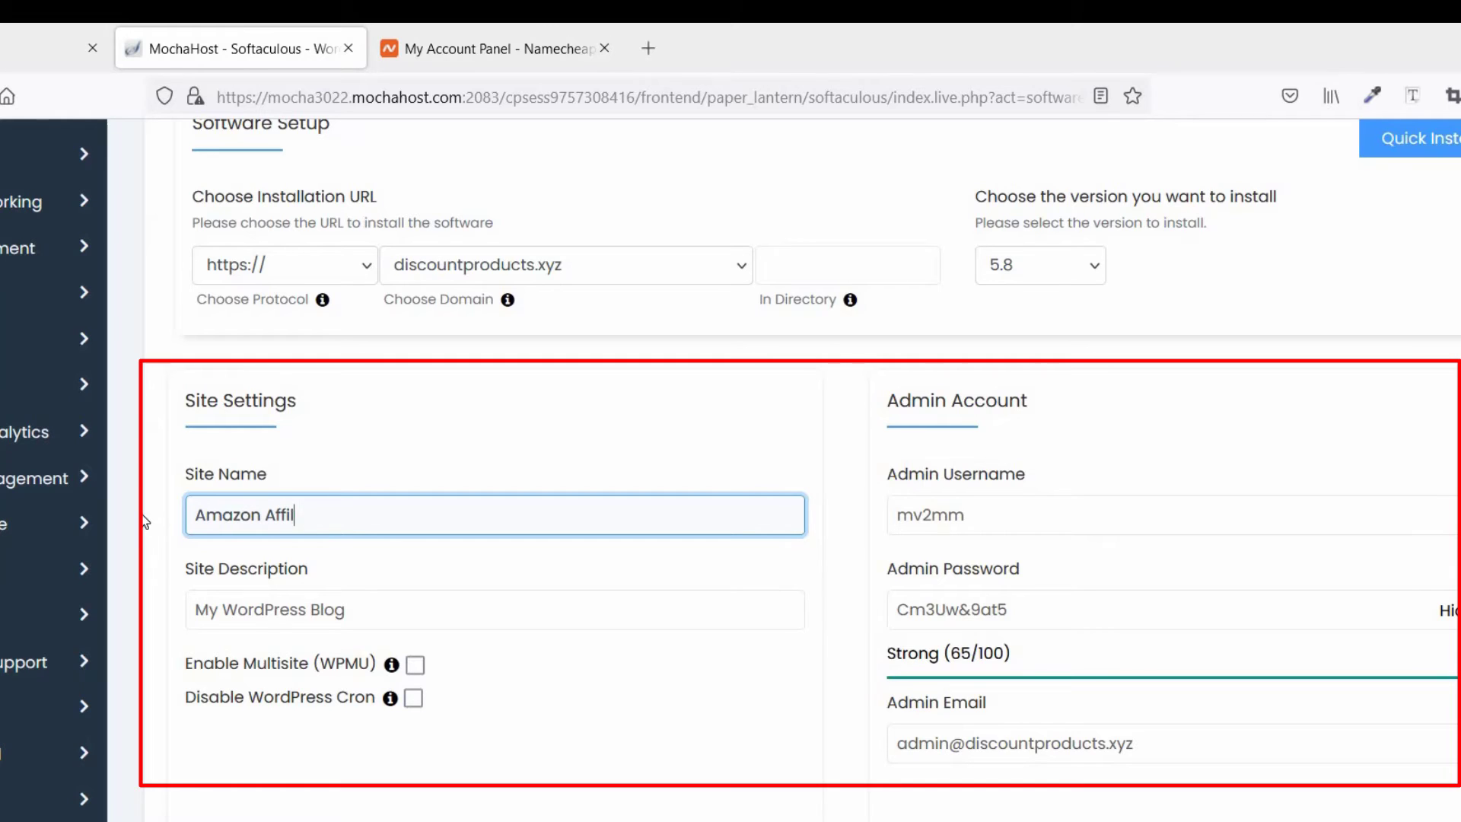
pyautogui.write('iate S')
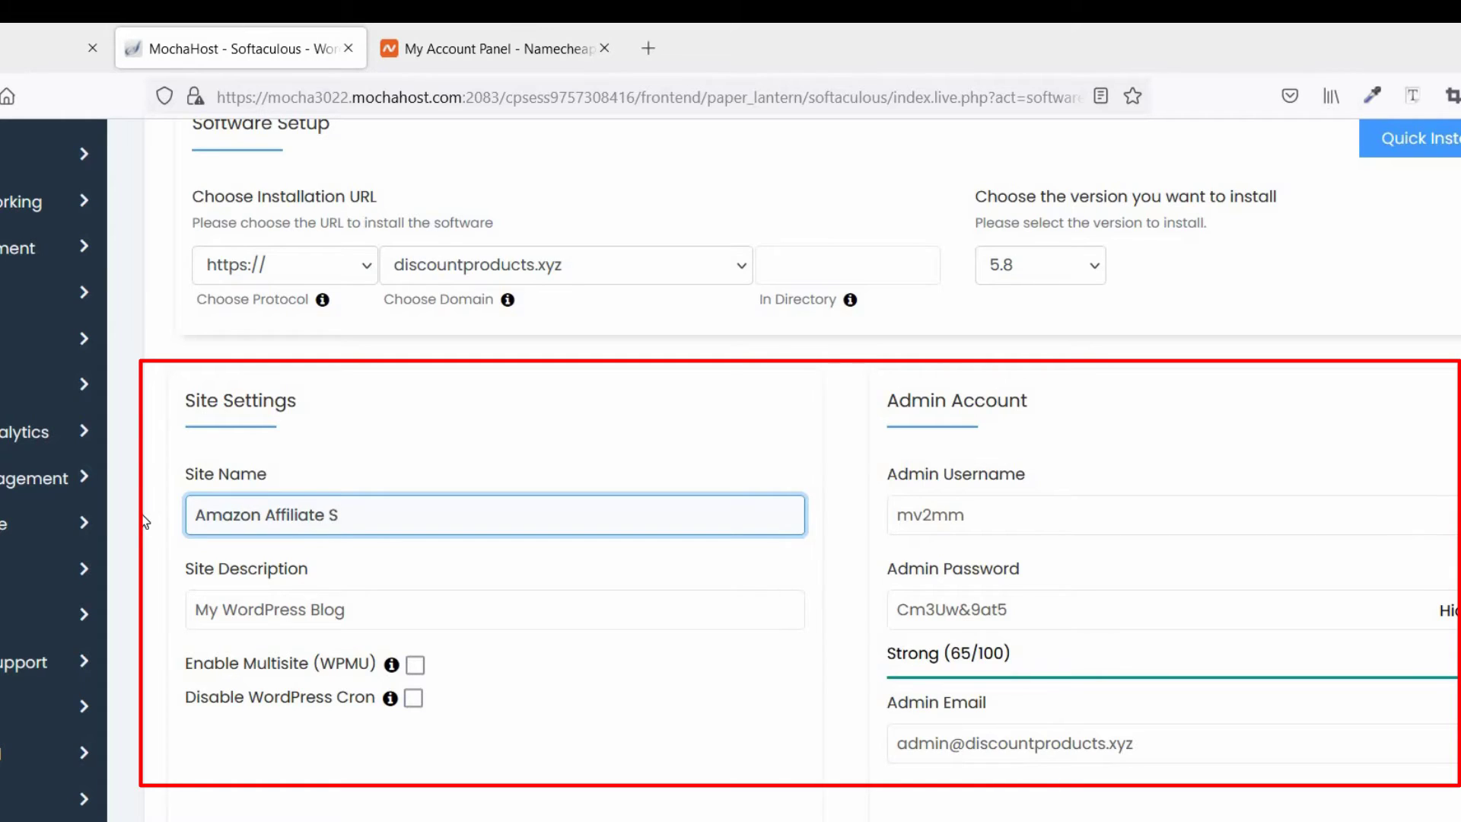
pyautogui.write('hop')
pyautogui.moveTo(363, 613); pyautogui.dragTo(204, 618)
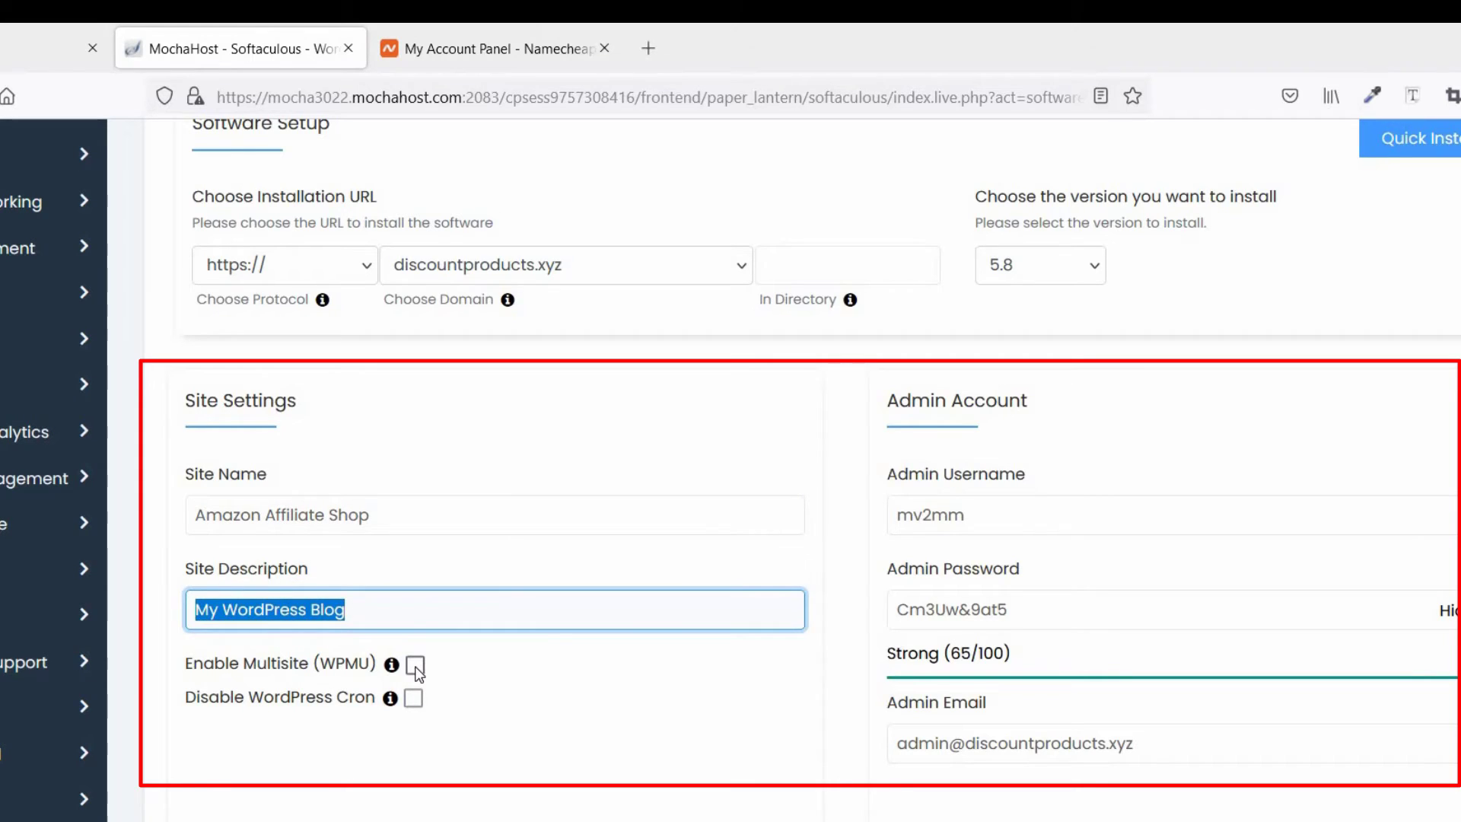
pyautogui.write('Check')
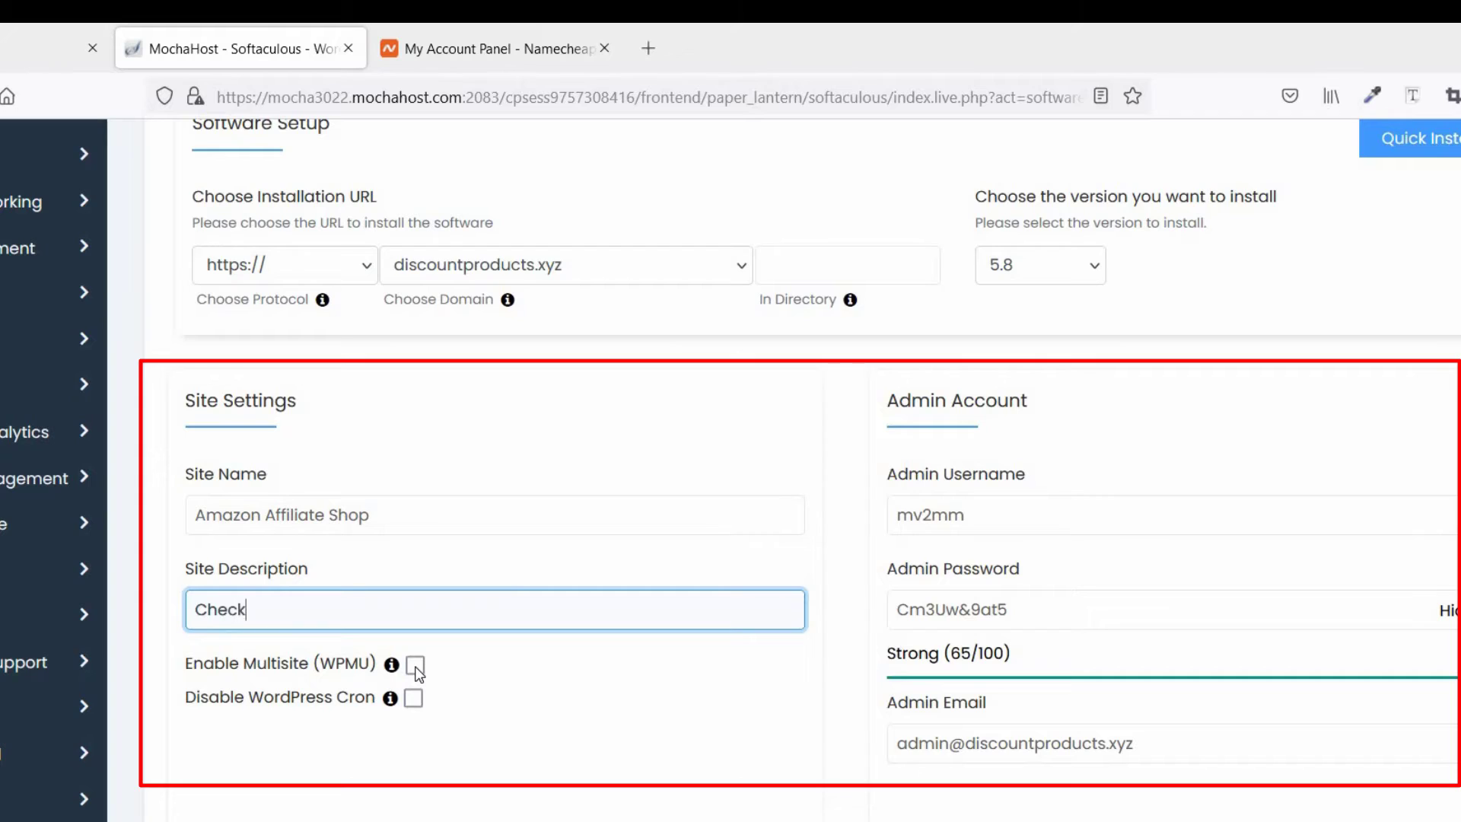
pyautogui.write(' Out')
# Set the admin username to 'Admin' and enter a strong admin password
pyautogui.click(1035, 514)
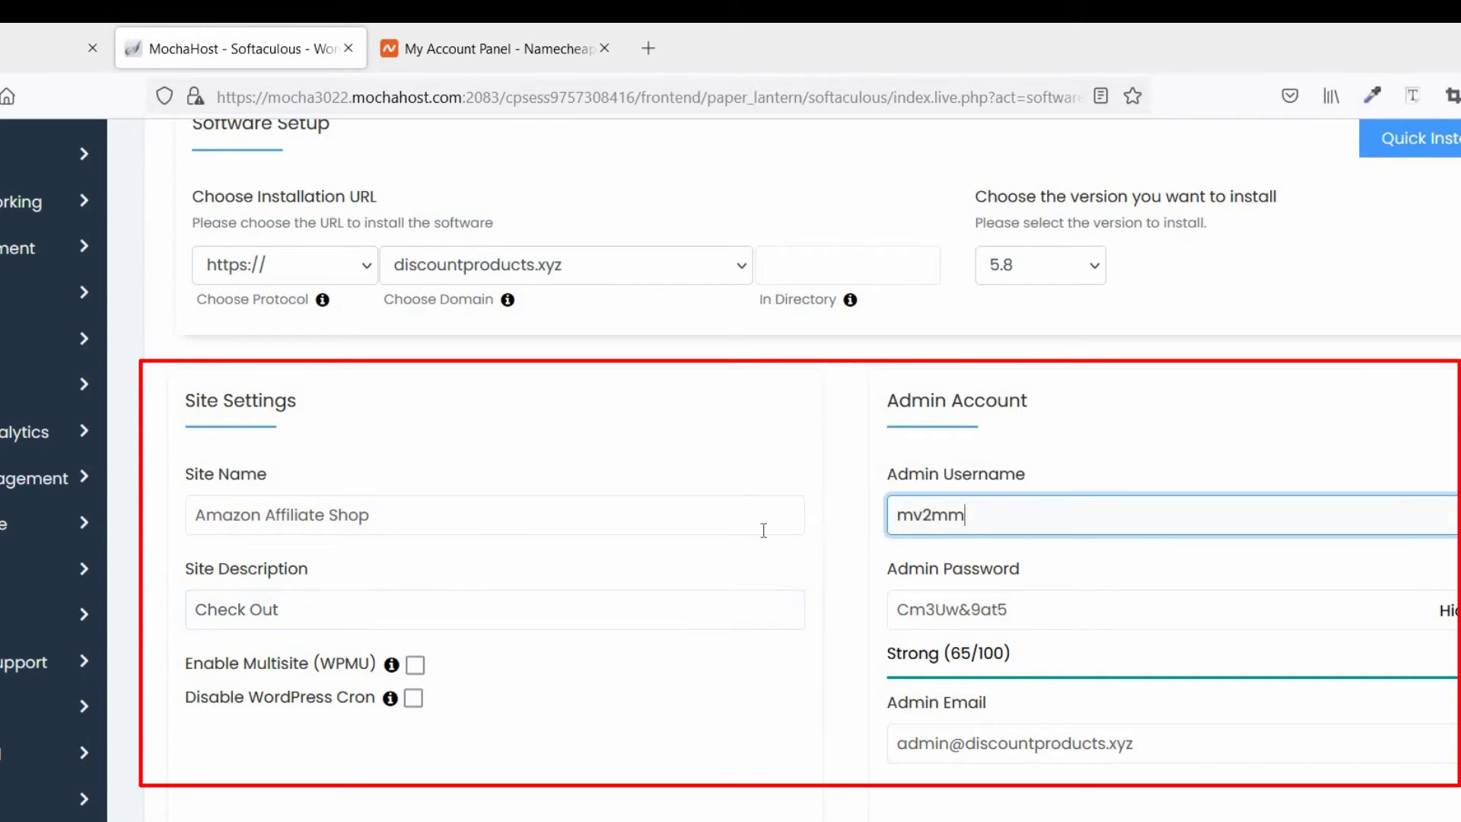
pyautogui.hotkey('ctrl', 'a')
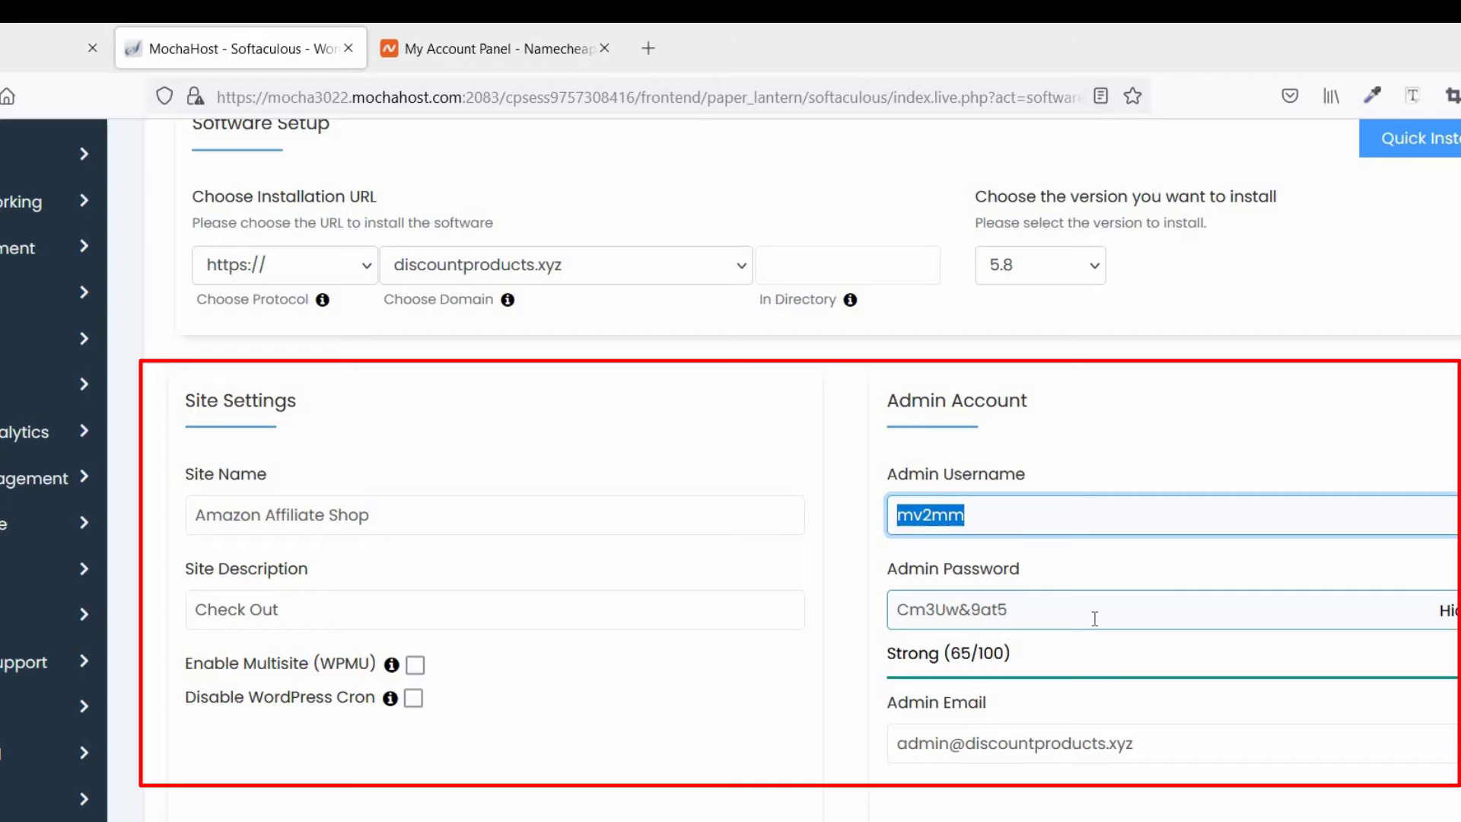
pyautogui.write('Admin')
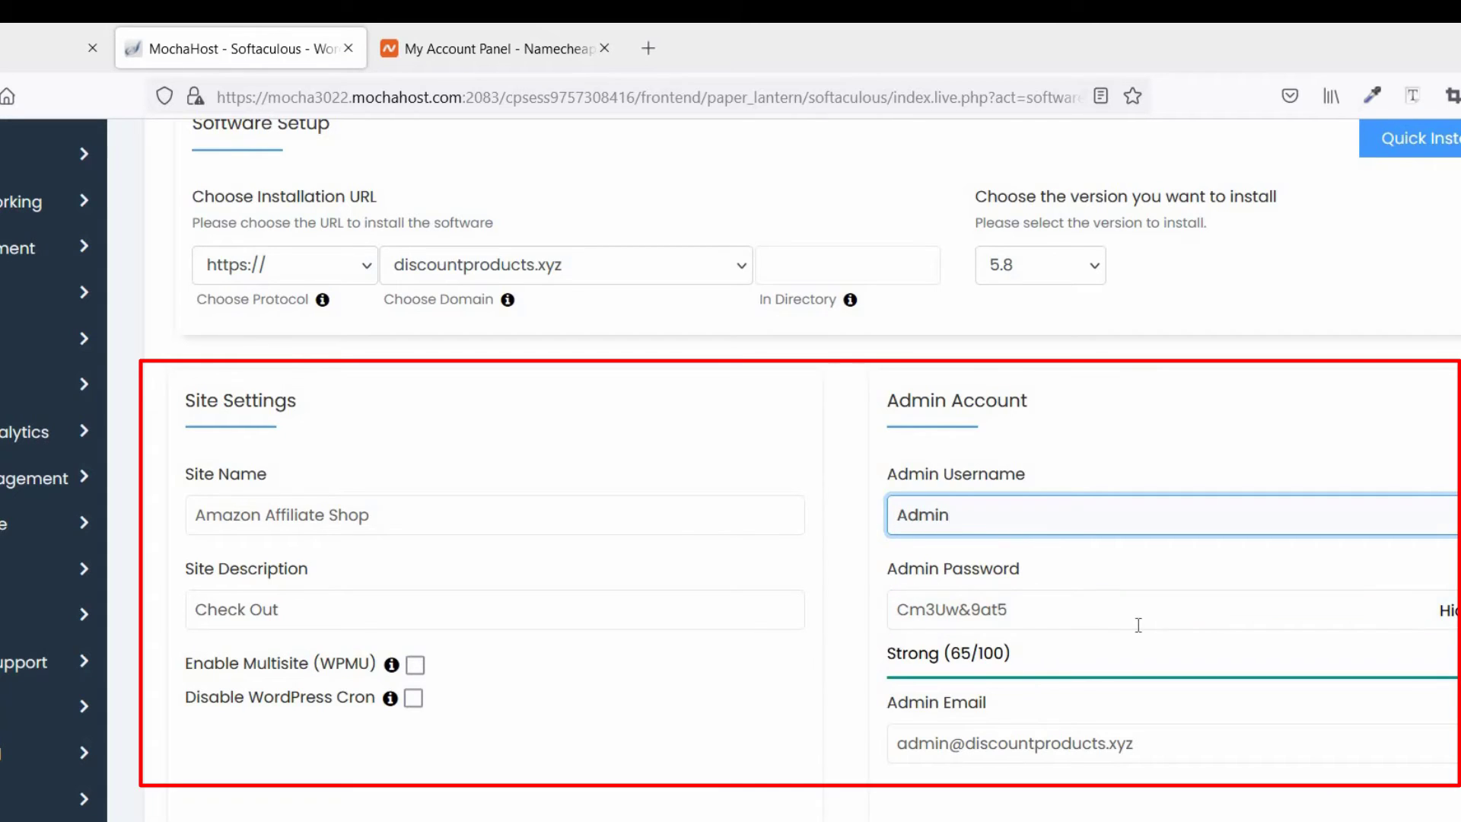
pyautogui.press('Tab')
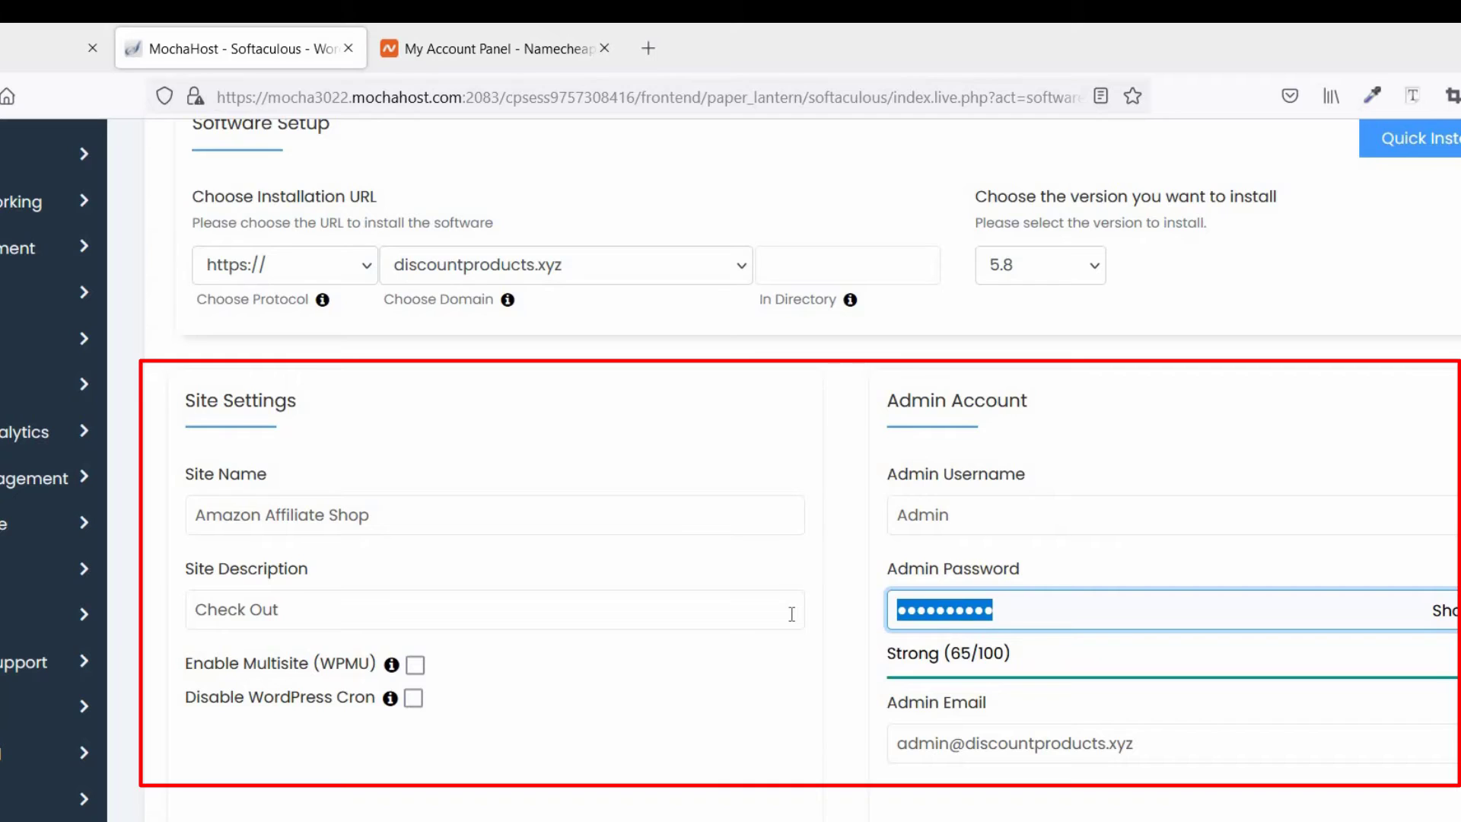
pyautogui.write('•••••••')
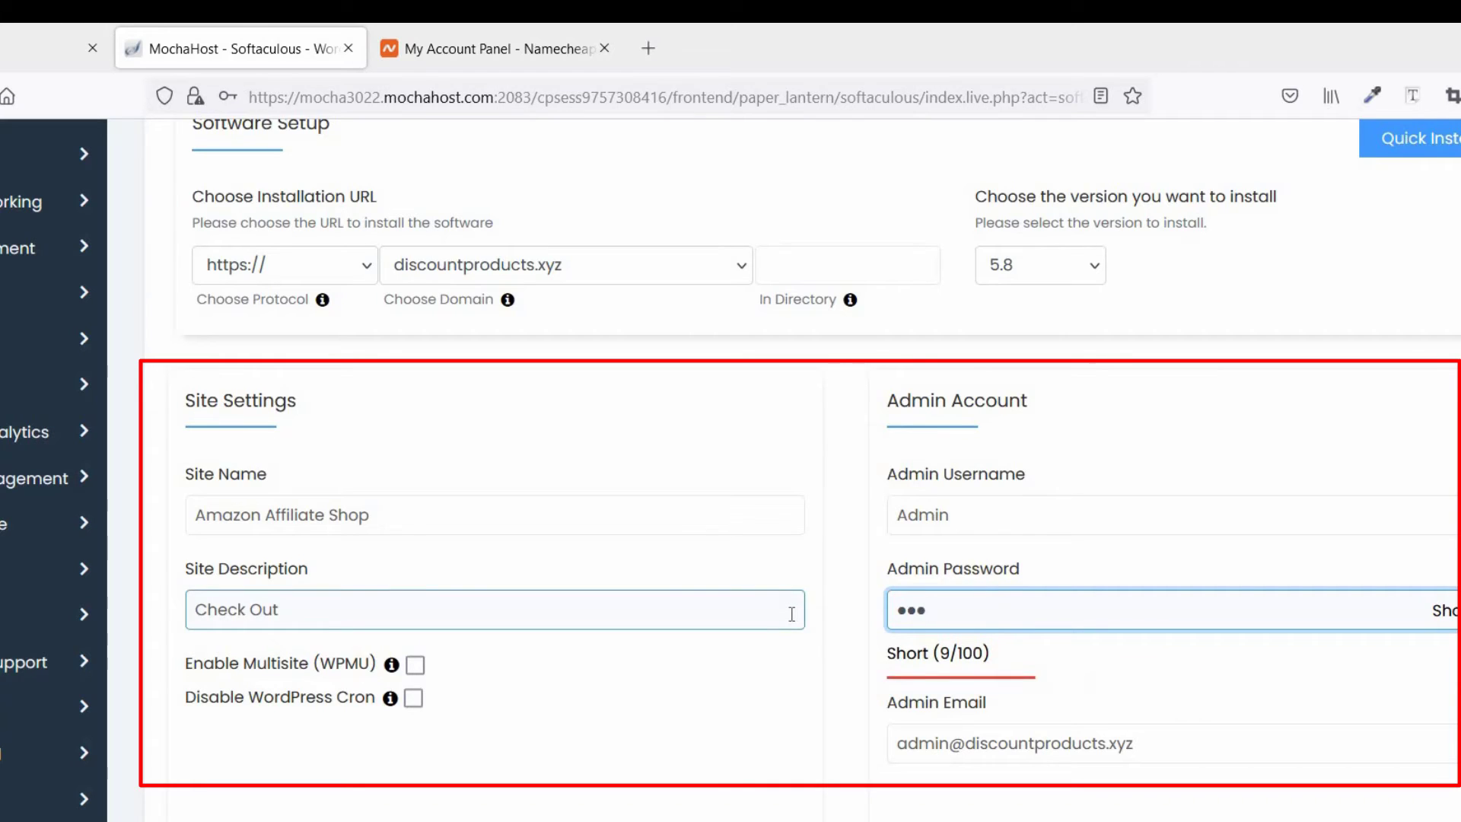
pyautogui.write('••••')
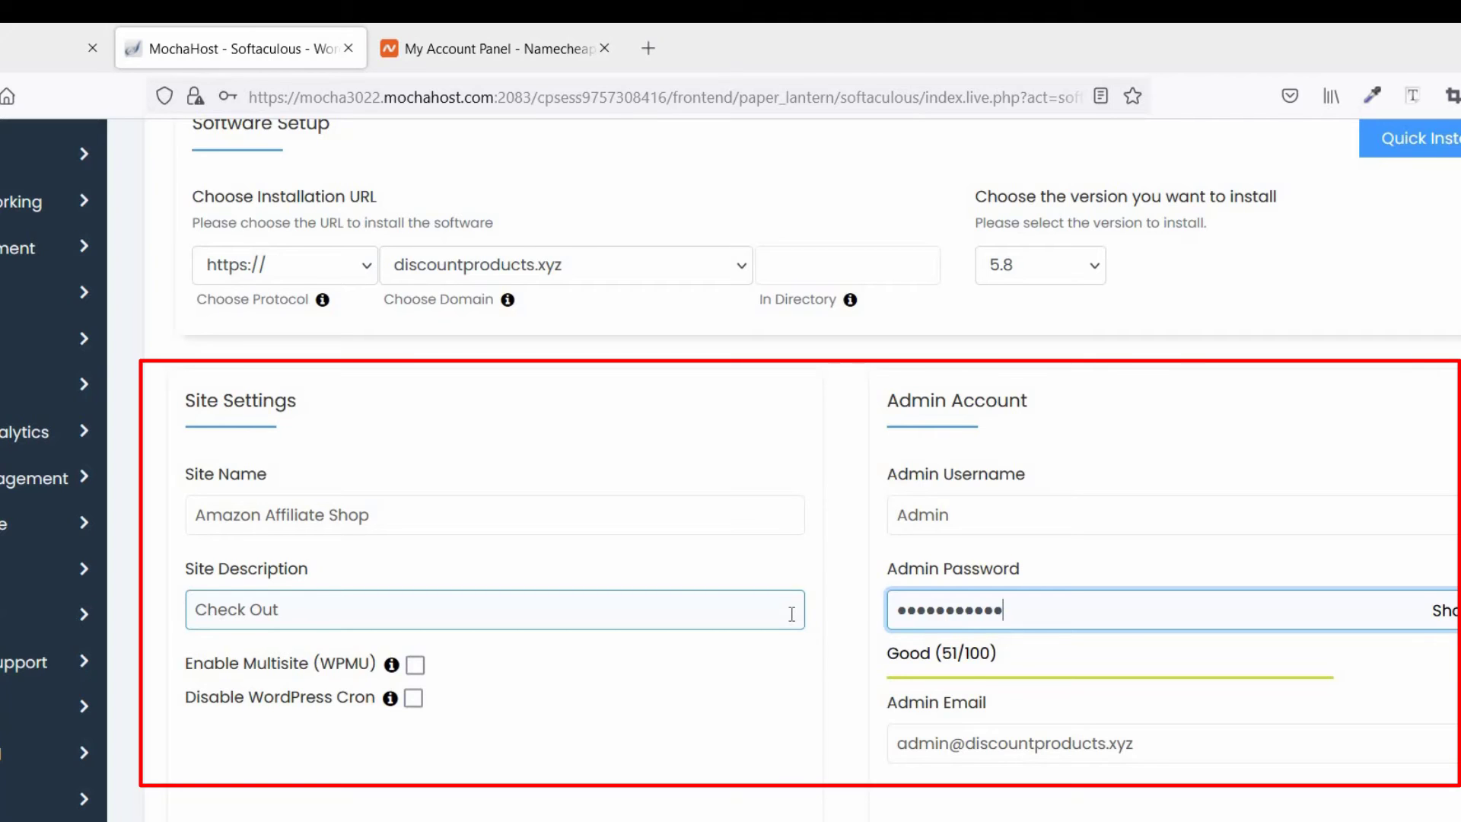
pyautogui.write('••••')
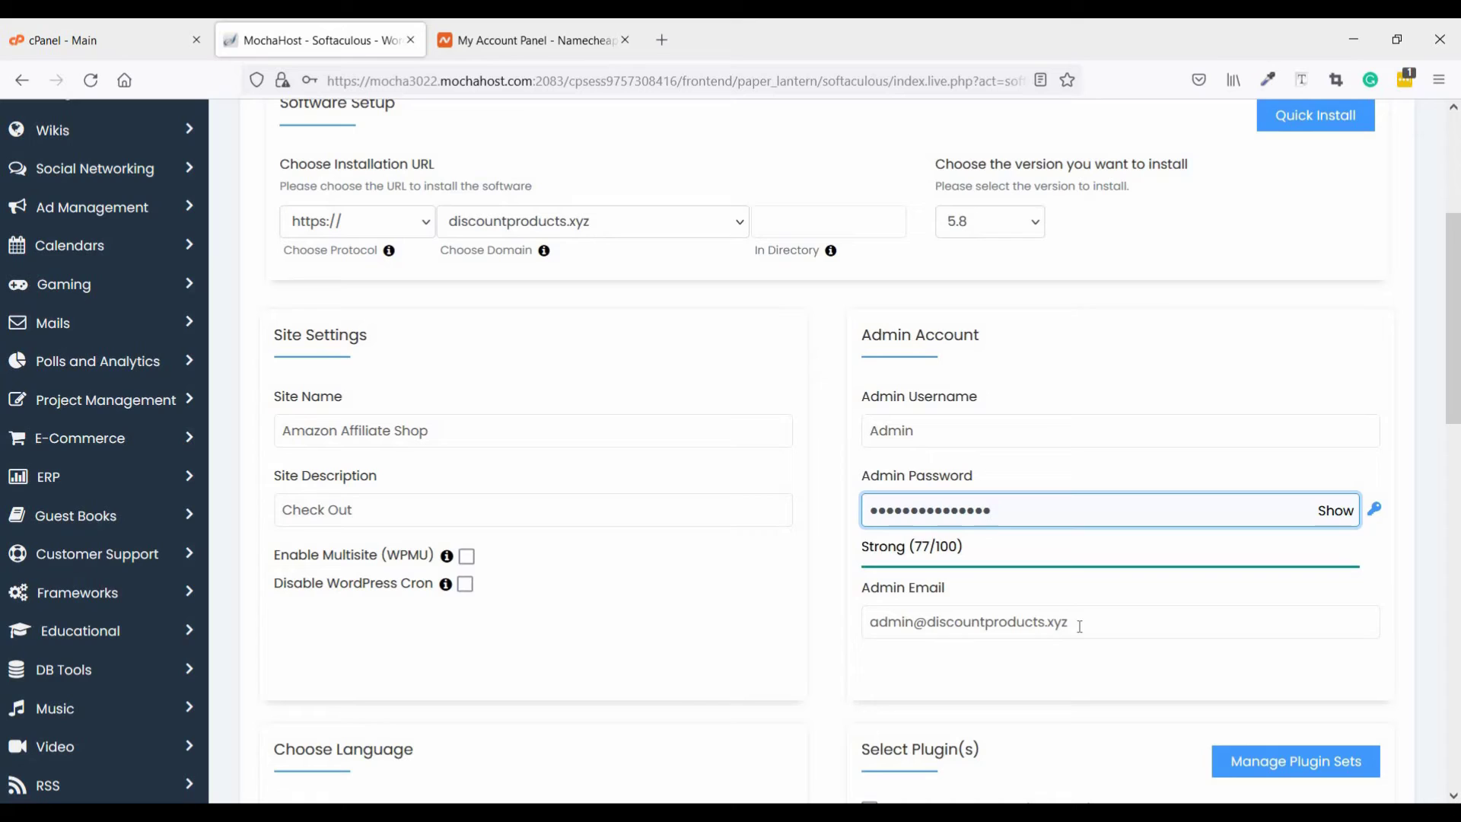
# Replace the default admin email with the owner's personal email address
pyautogui.moveTo(967, 623); pyautogui.dragTo(1071, 622)
pyautogui.hotkey('ctrl', 'a')
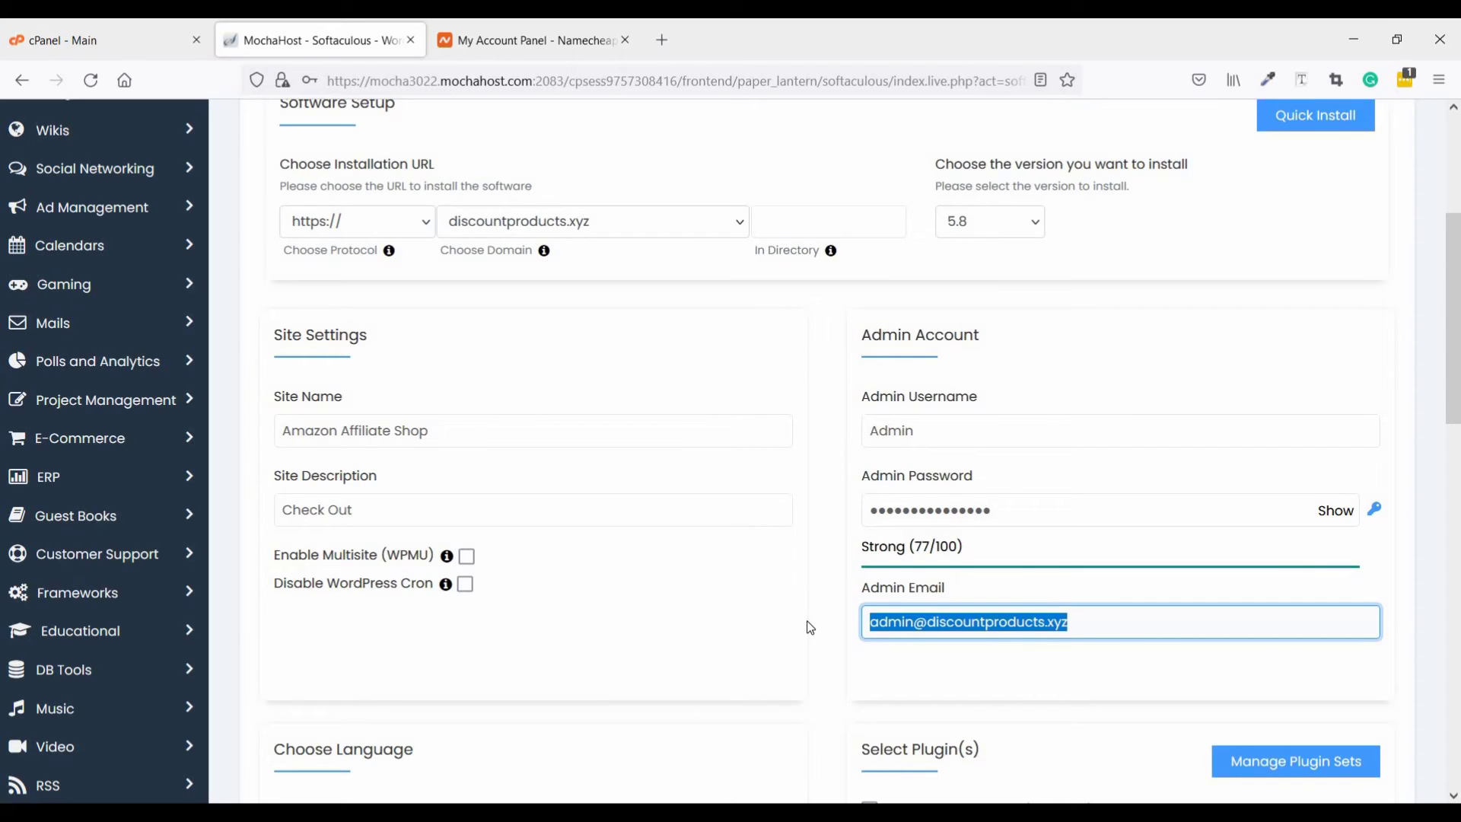
pyautogui.press('BackSpace')
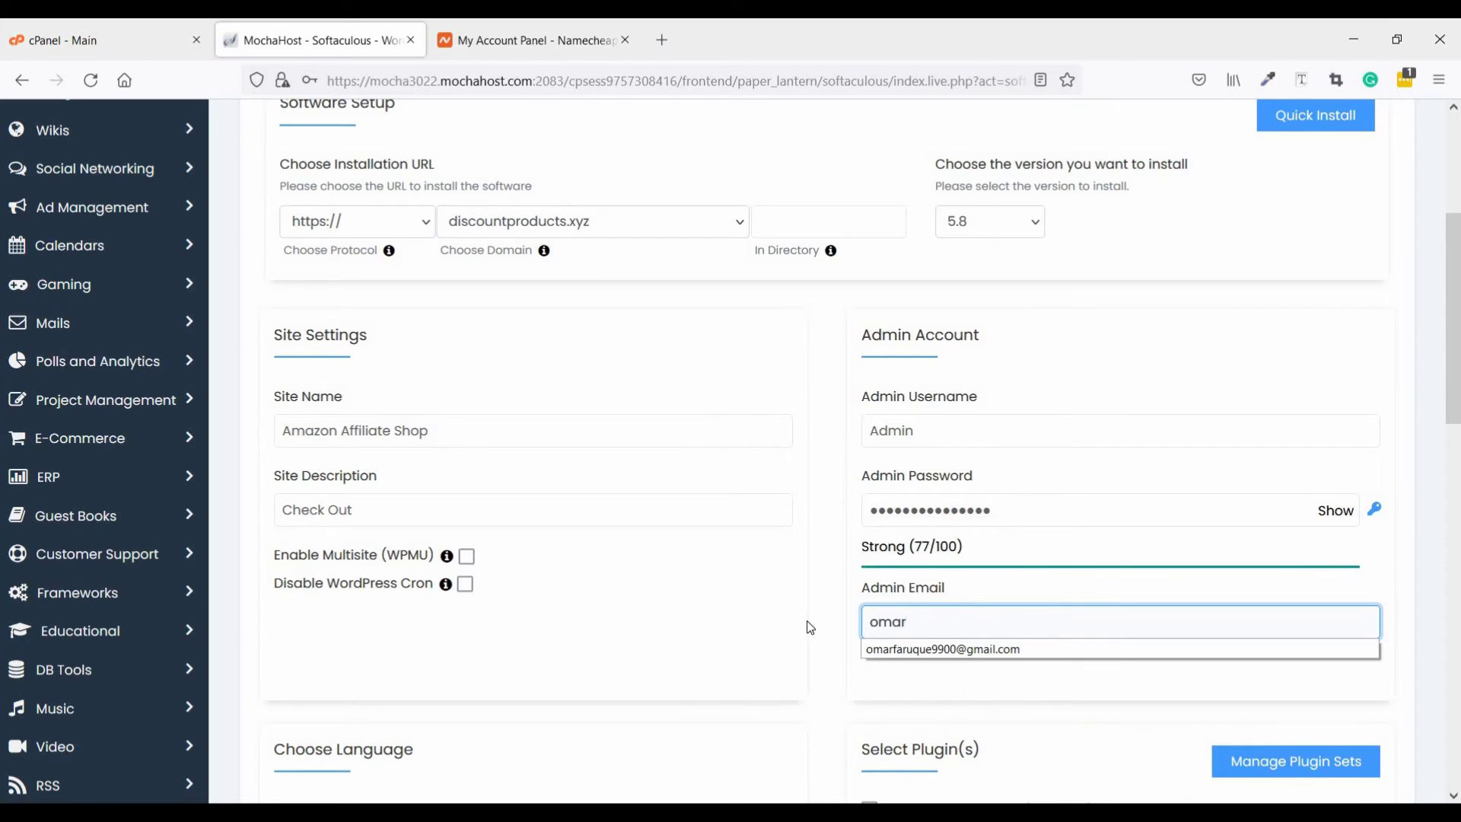
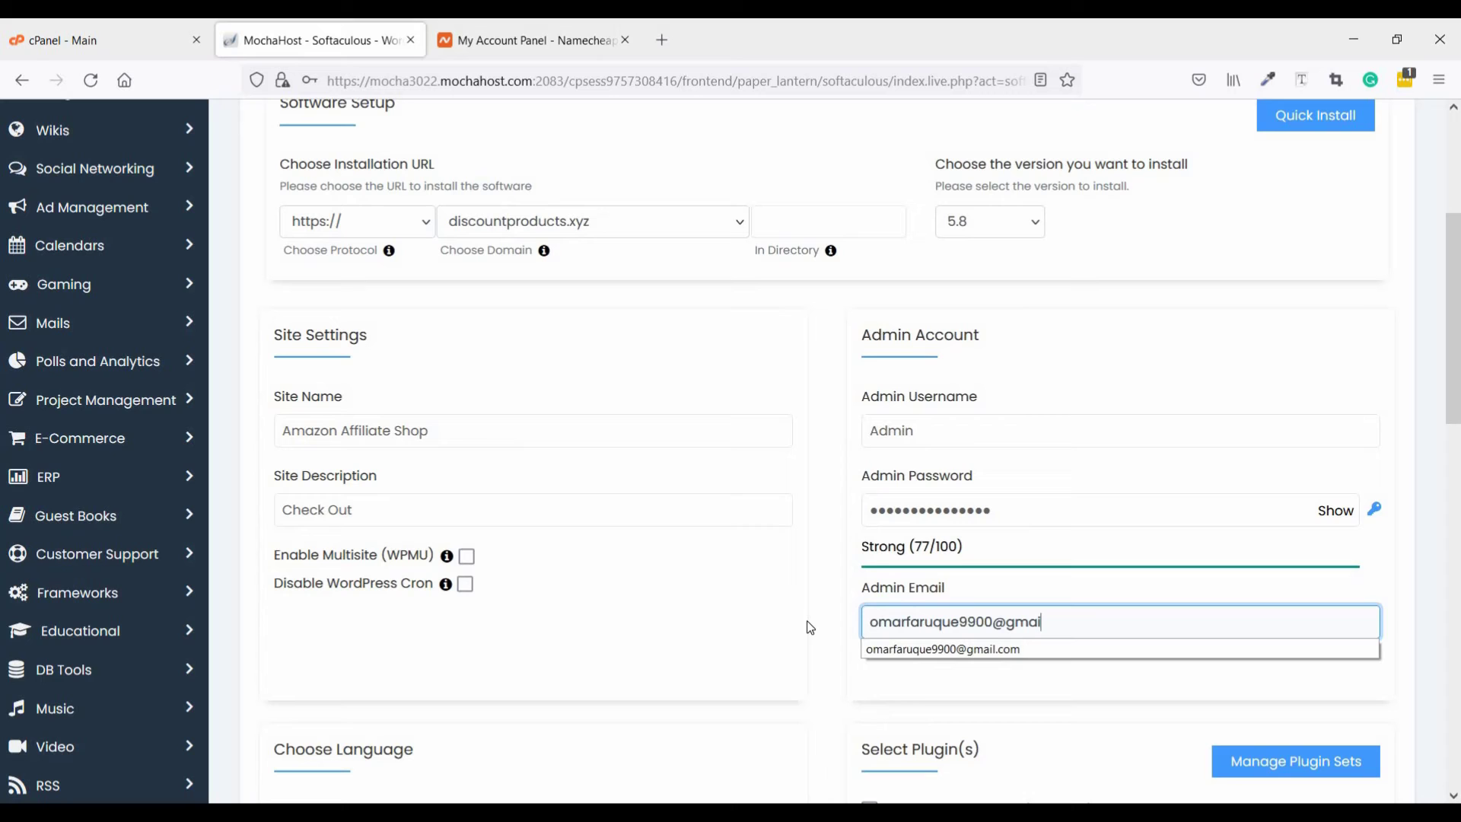
# Leave the language on English and Advanced Options at defaults, scrolling down to Install
pyautogui.click(820, 617)
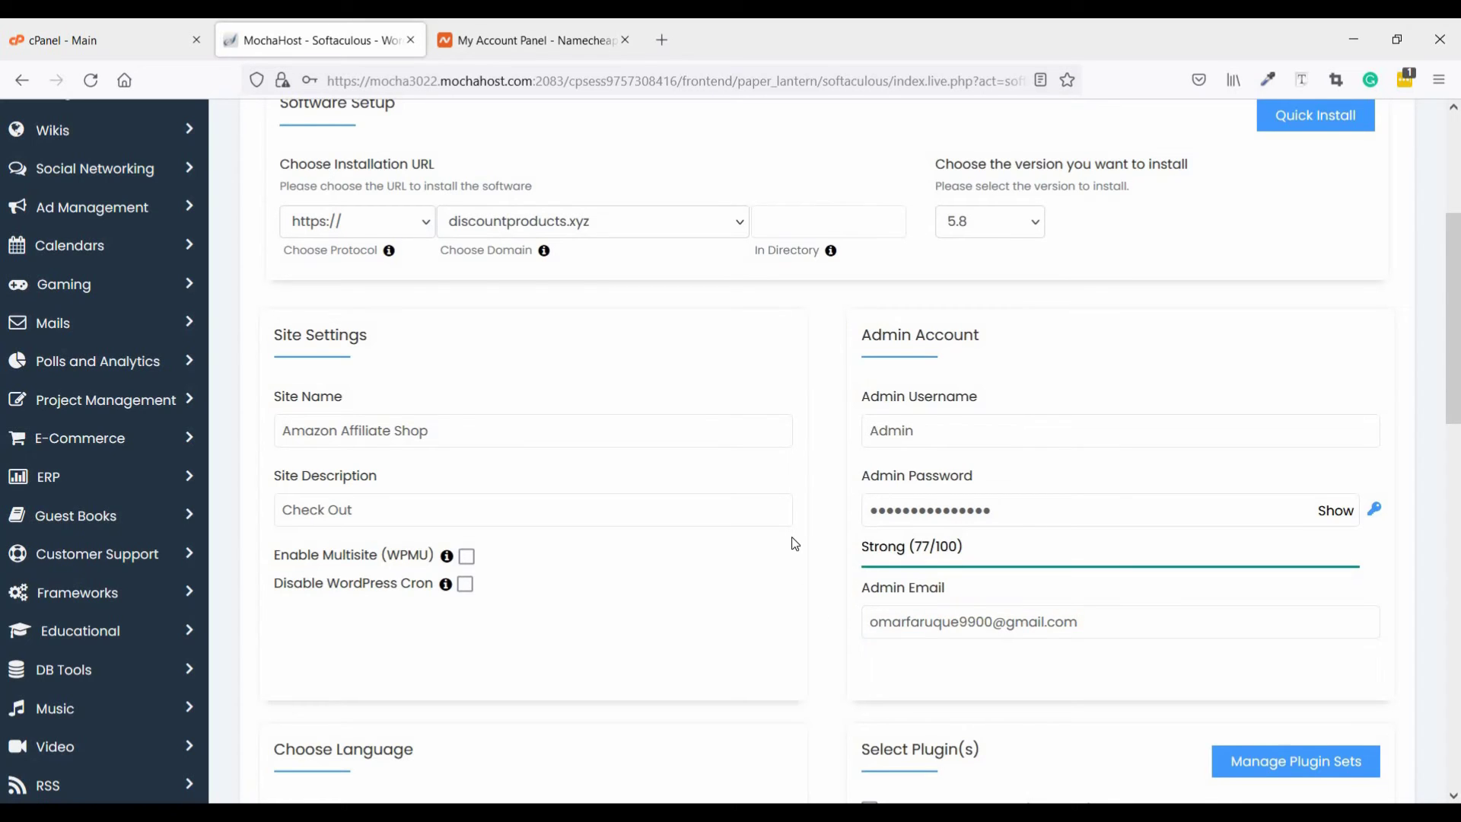
pyautogui.scroll(-5, 760, 528)
pyautogui.click(442, 458)
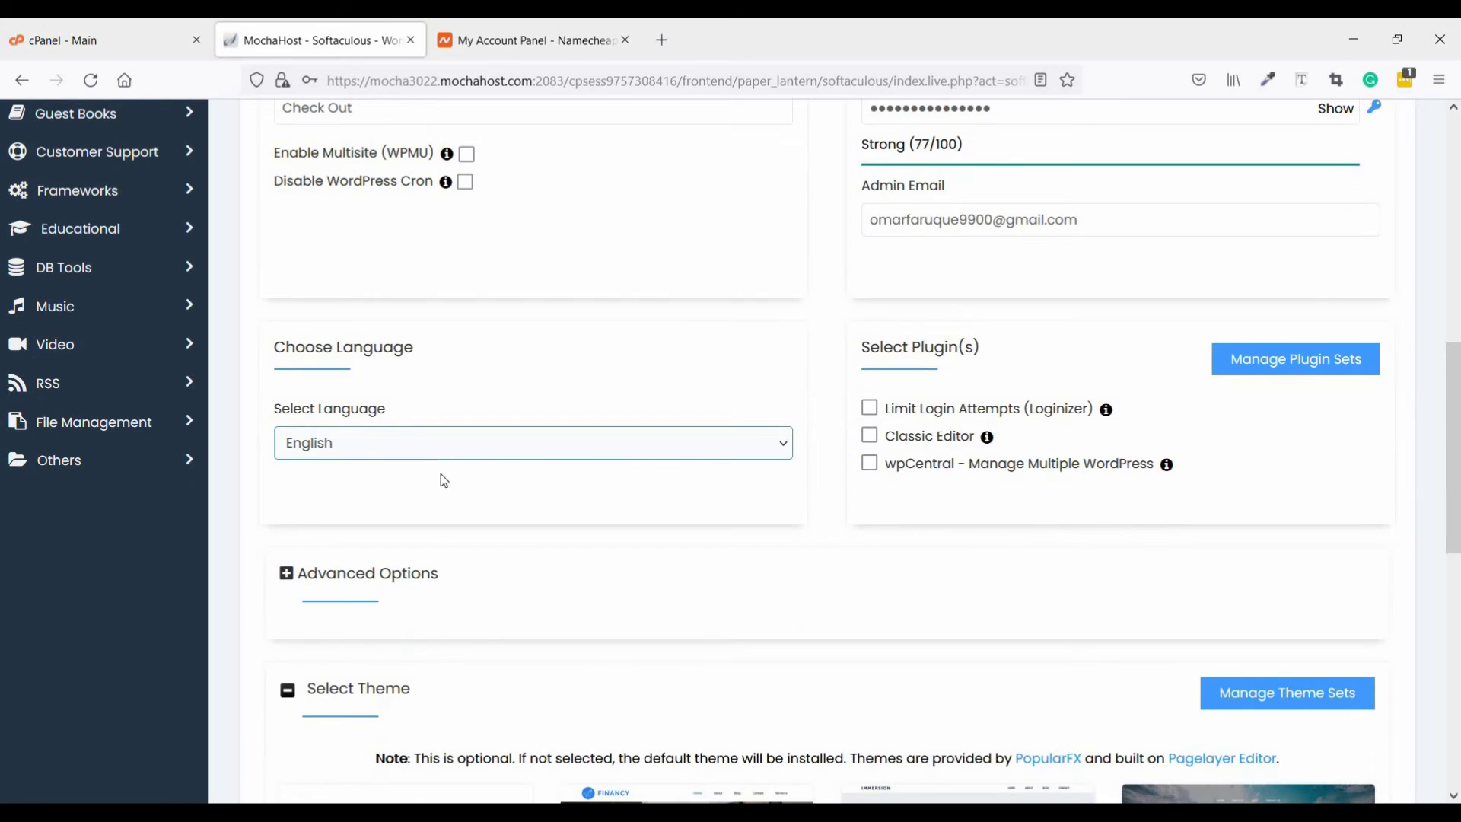
pyautogui.scroll(-10, 437, 559)
pyautogui.scroll(10, 456, 544)
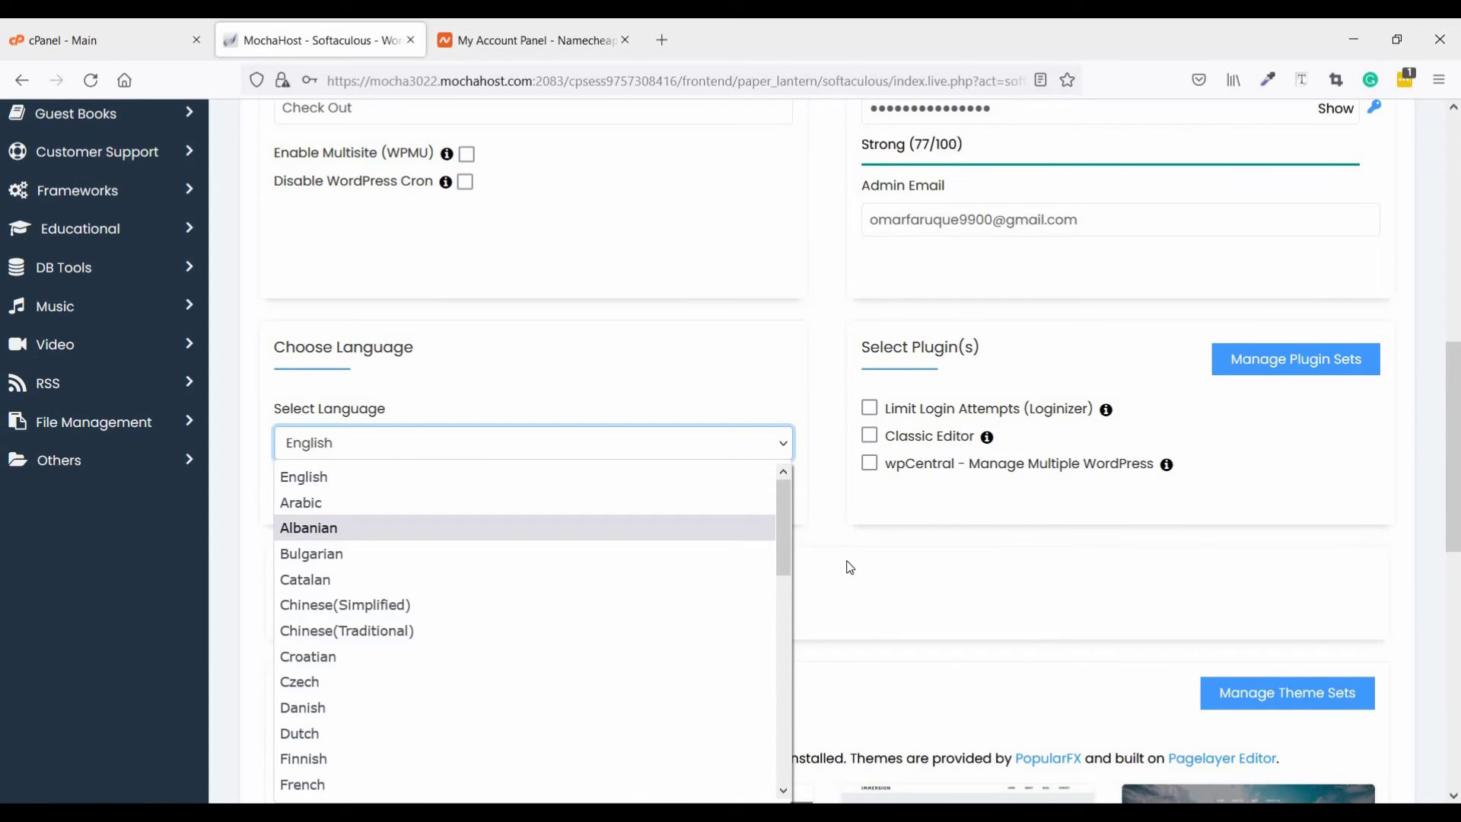
pyautogui.click(809, 564)
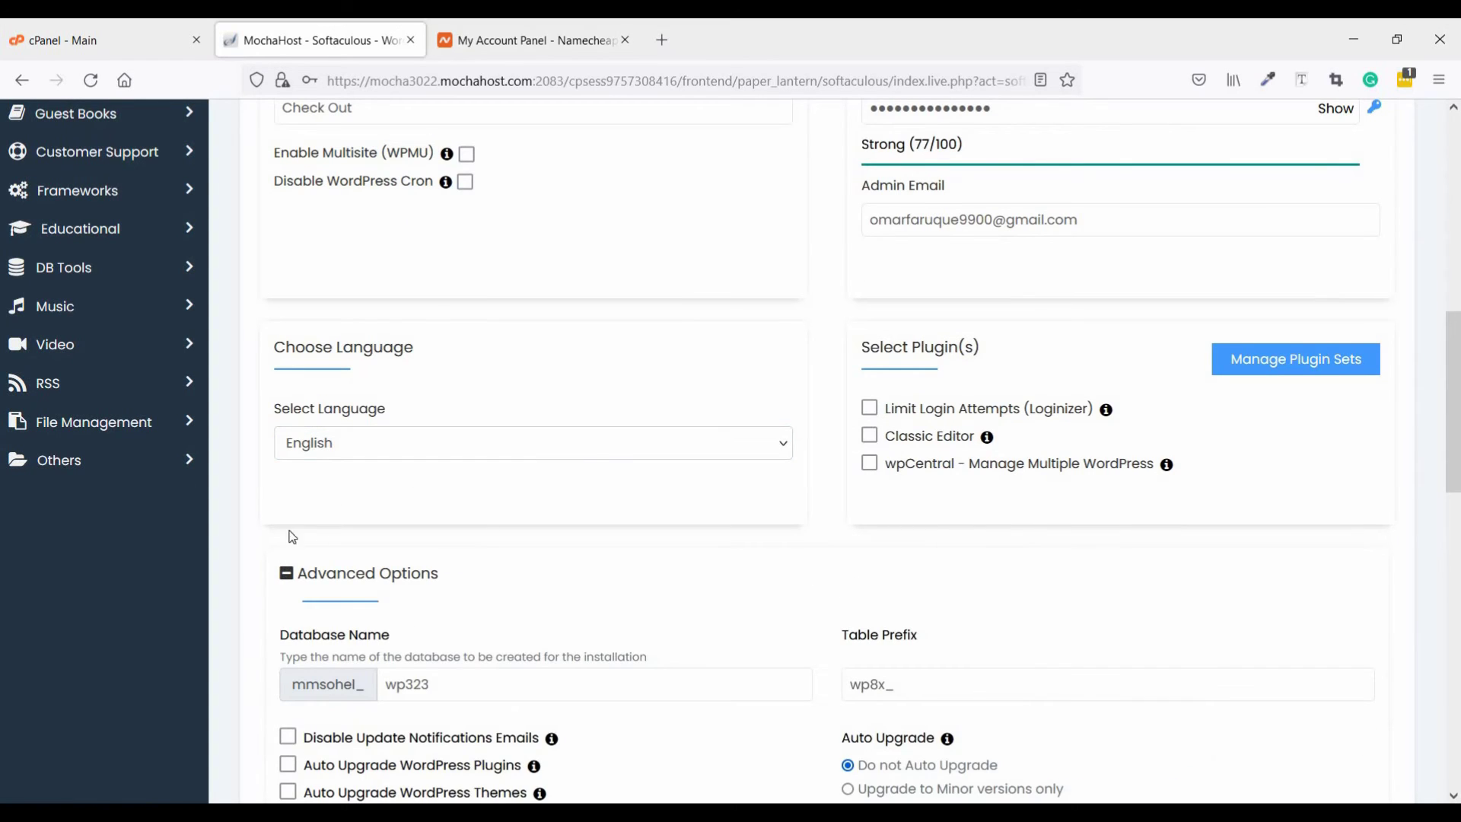
pyautogui.click(341, 577)
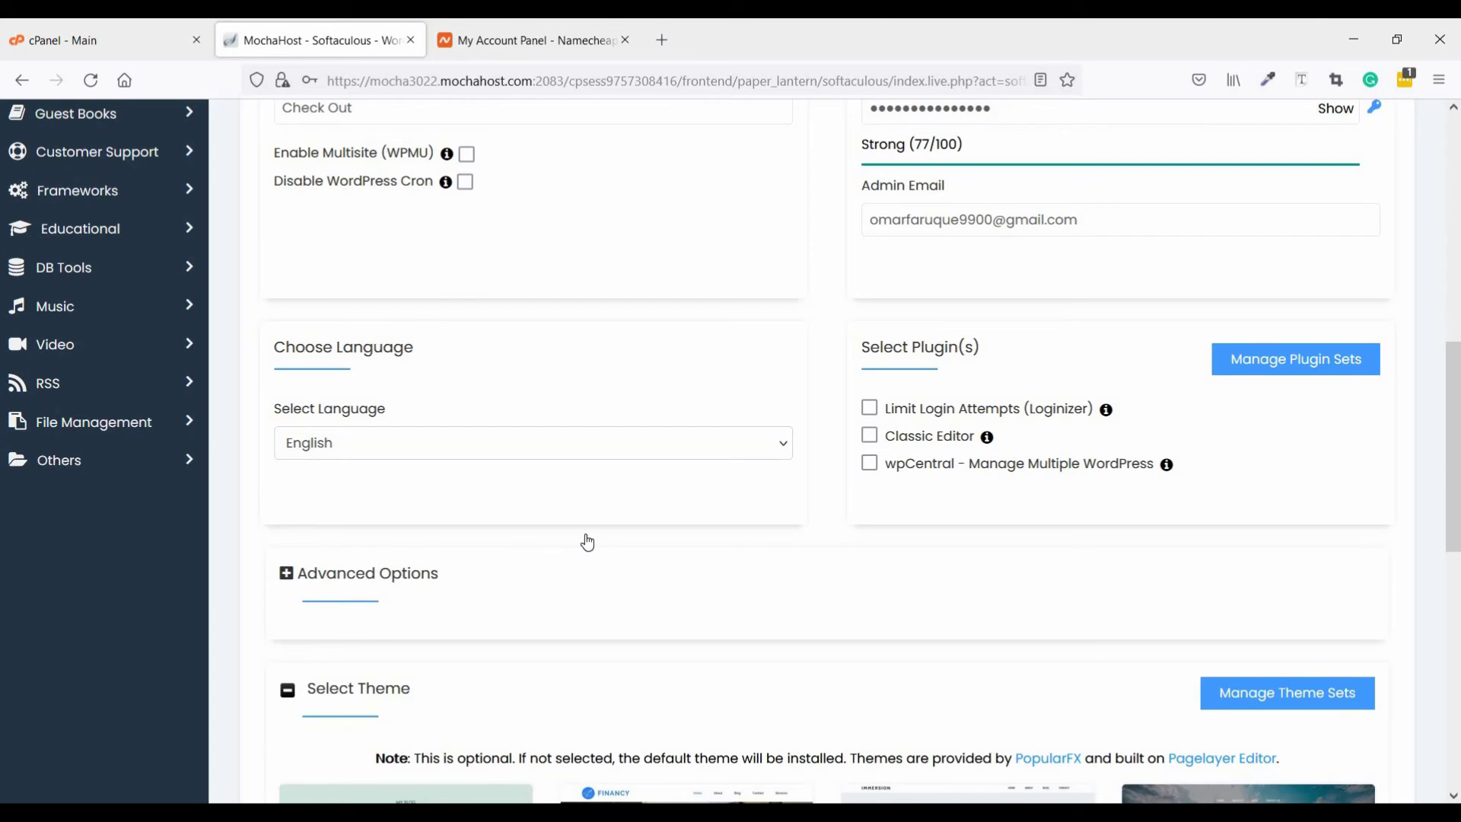
pyautogui.scroll(-4, 587, 536)
pyautogui.scroll(-2, 588, 542)
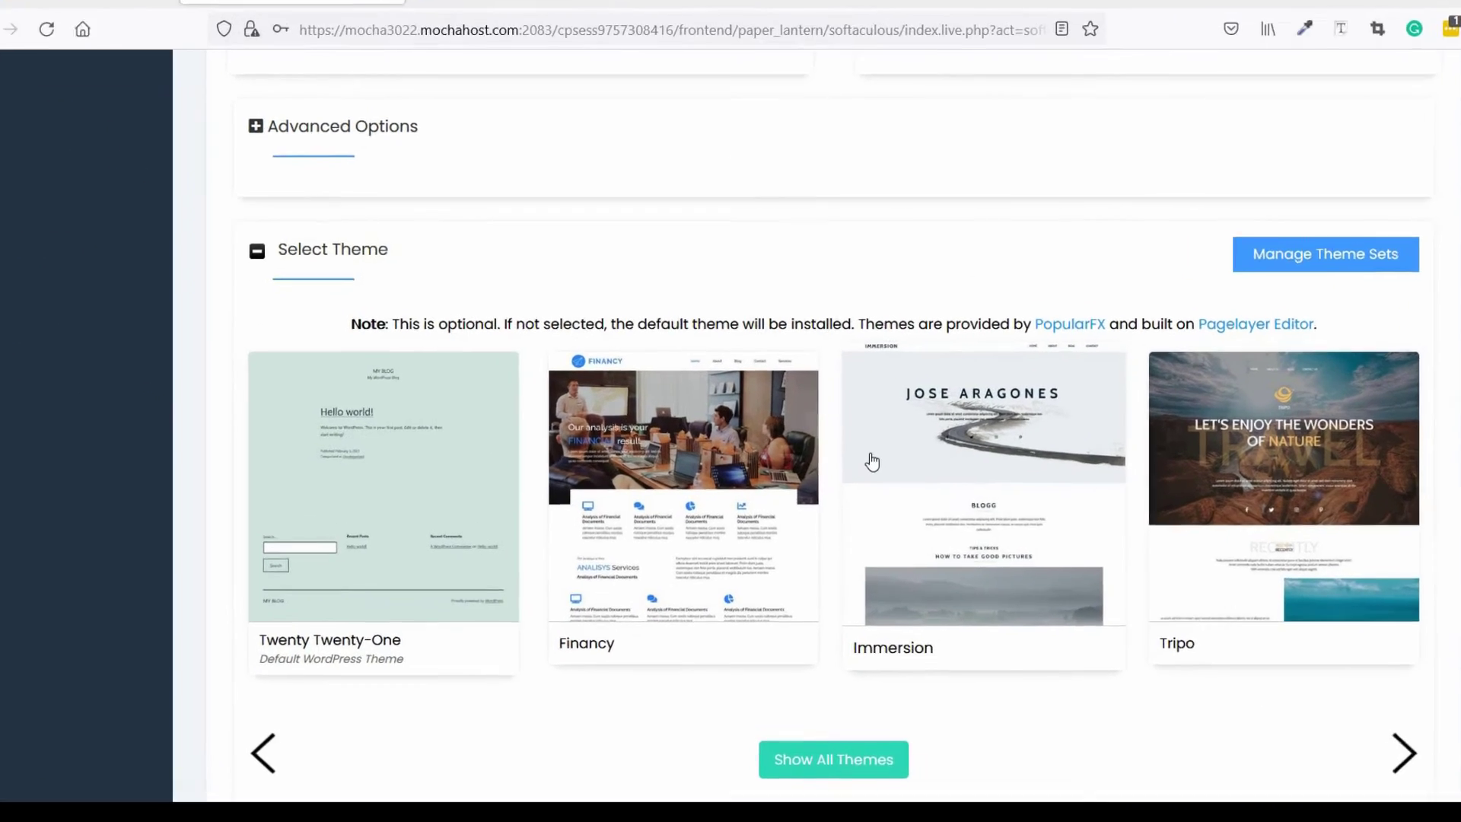
pyautogui.scroll(-5, 942, 496)
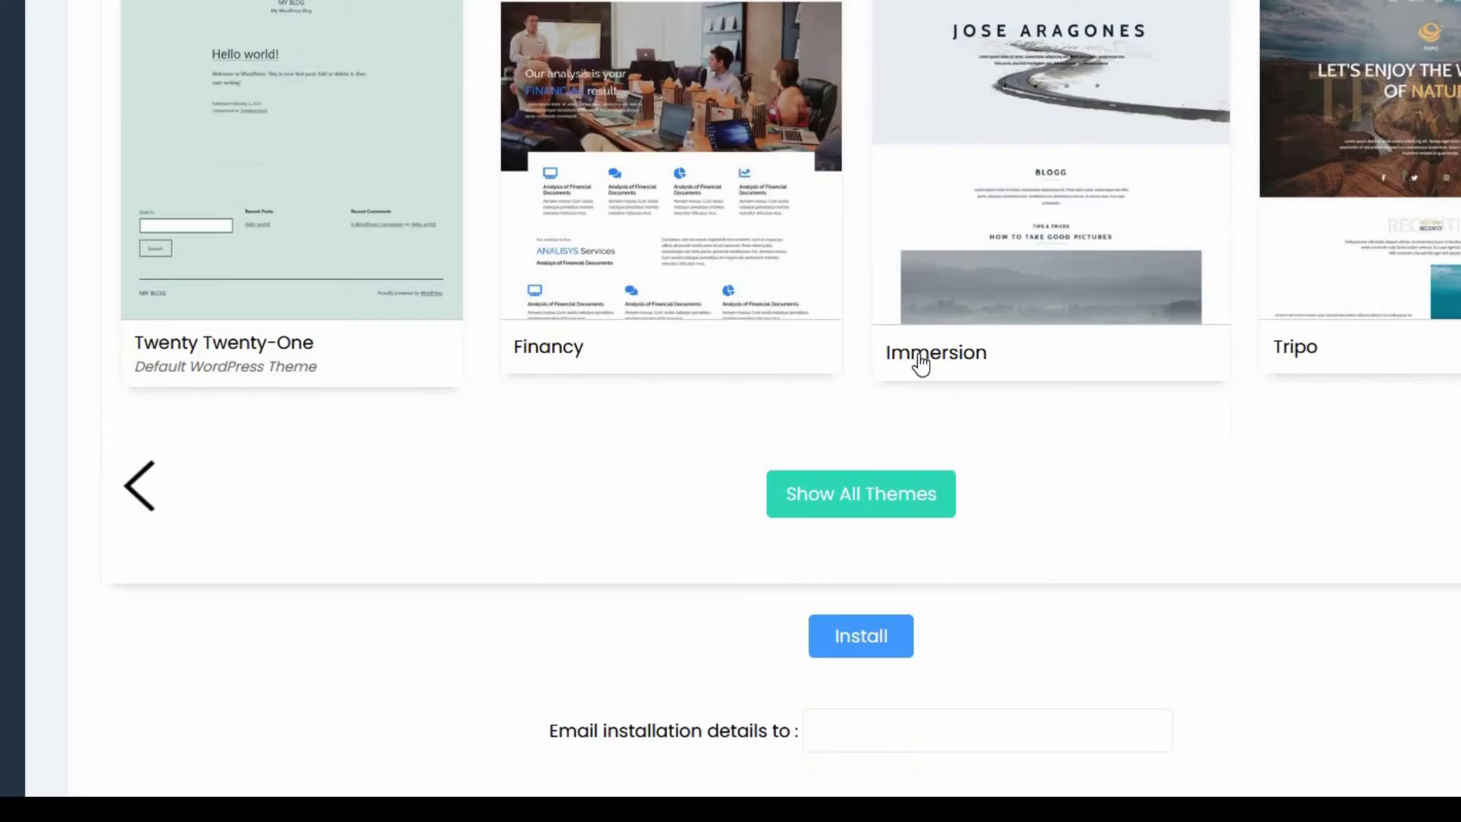
pyautogui.scroll(-1, 837, 449)
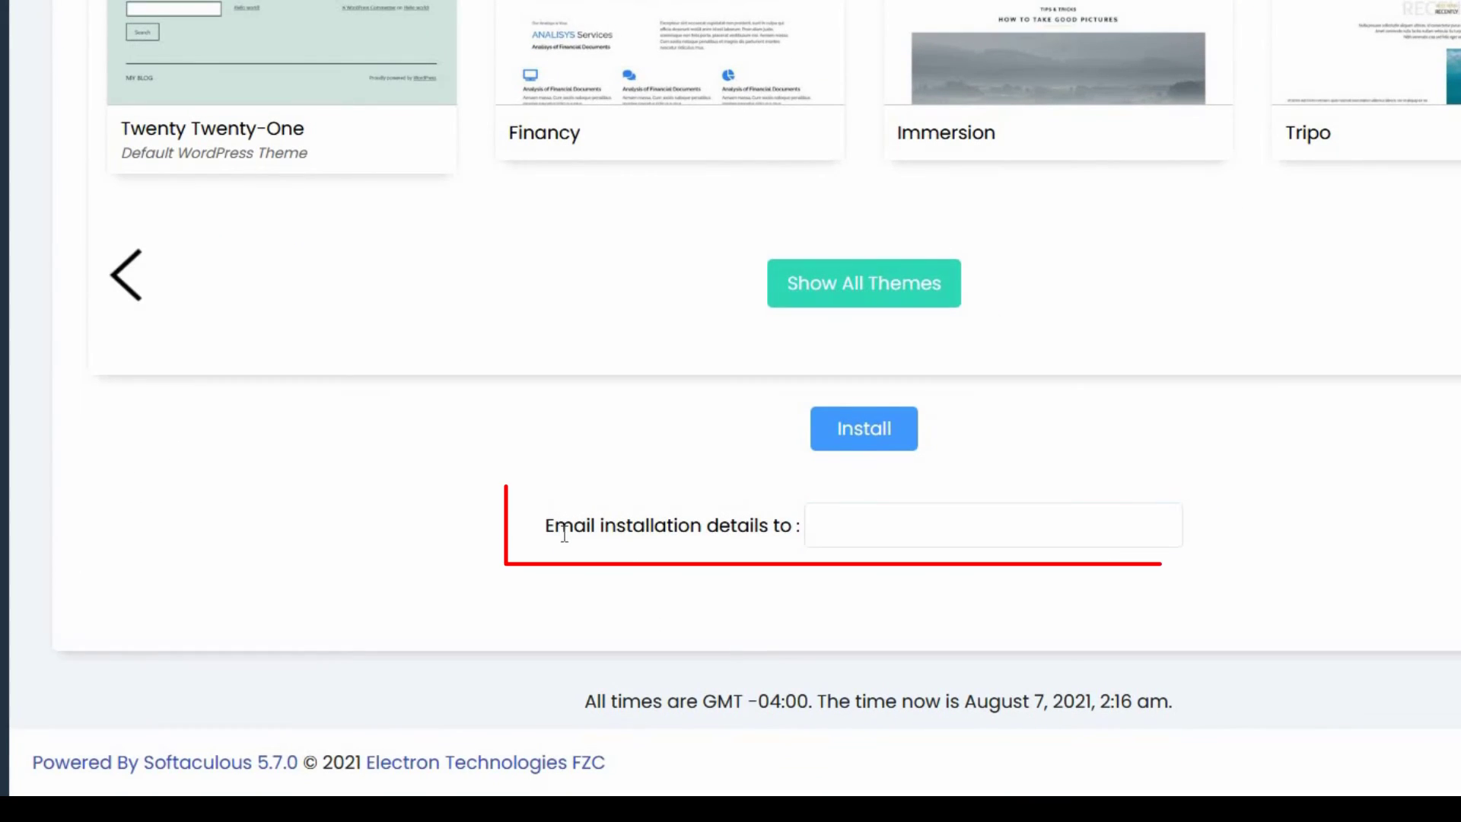
# Enter the owner's email address in the 'Email installation details to' field
pyautogui.click(840, 530)
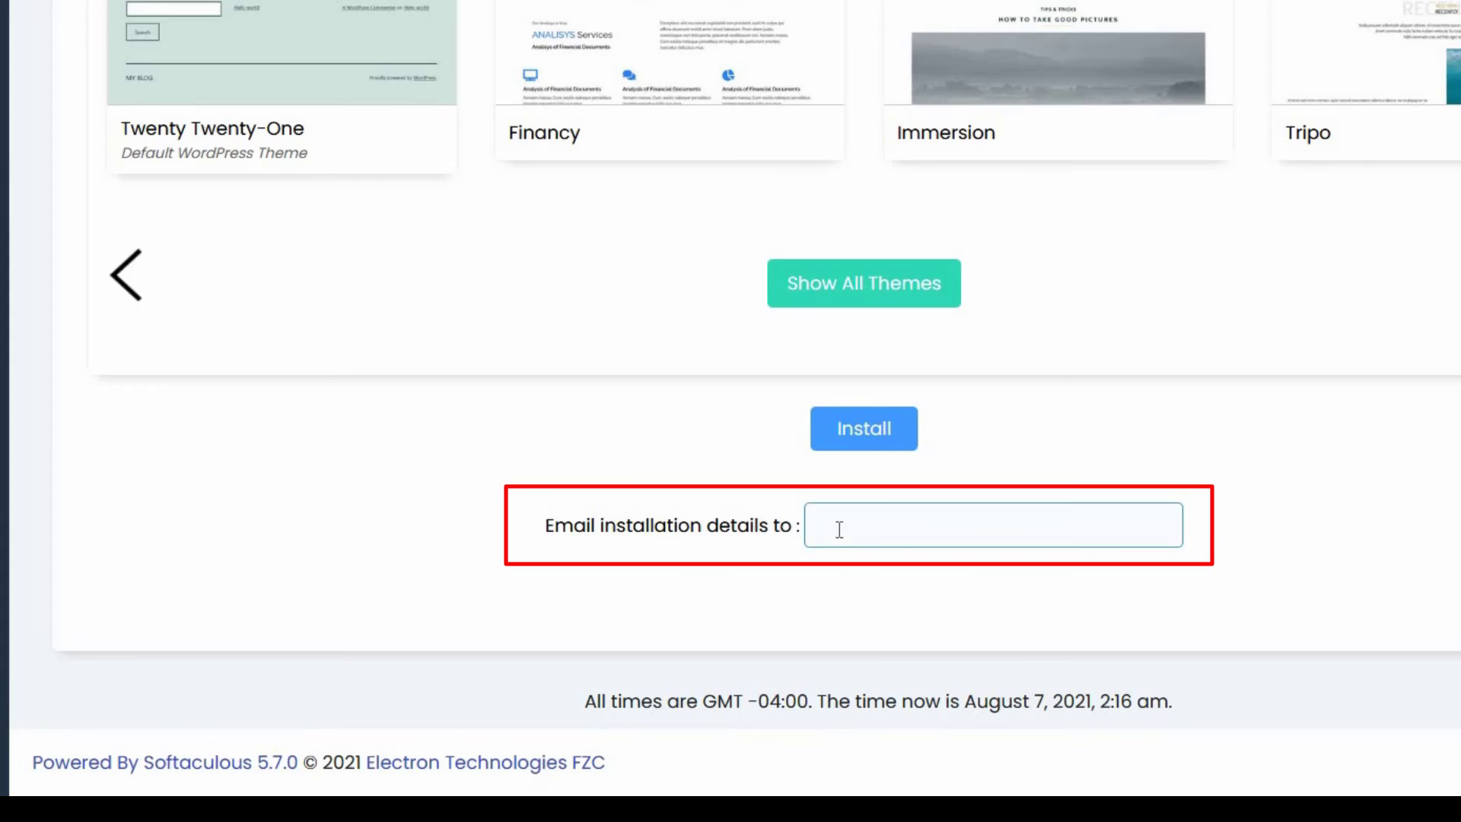
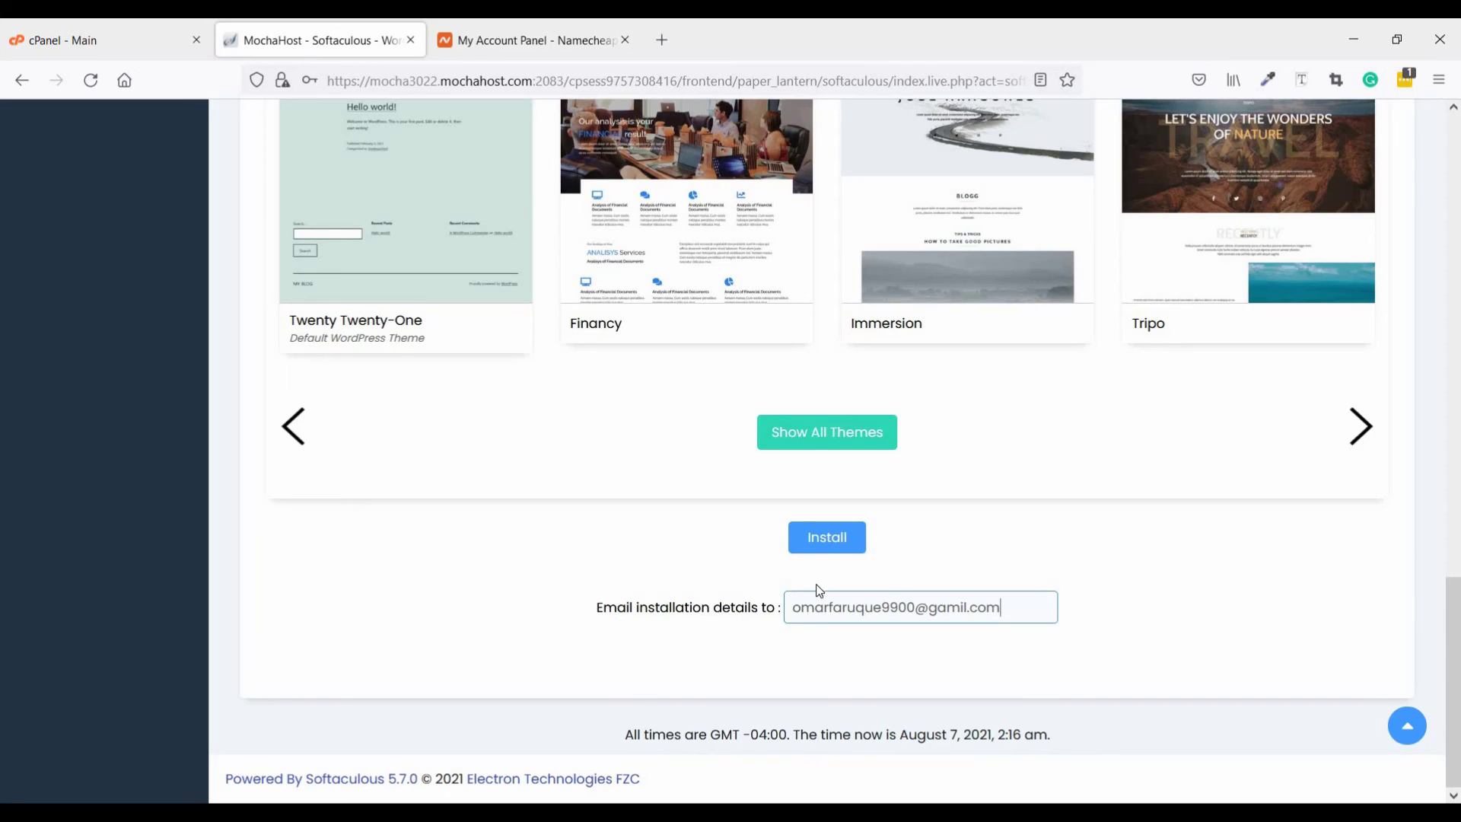
# Install WordPress, then open the discountproducts.xyz wp-admin link in a new tab
pyautogui.click(823, 538)
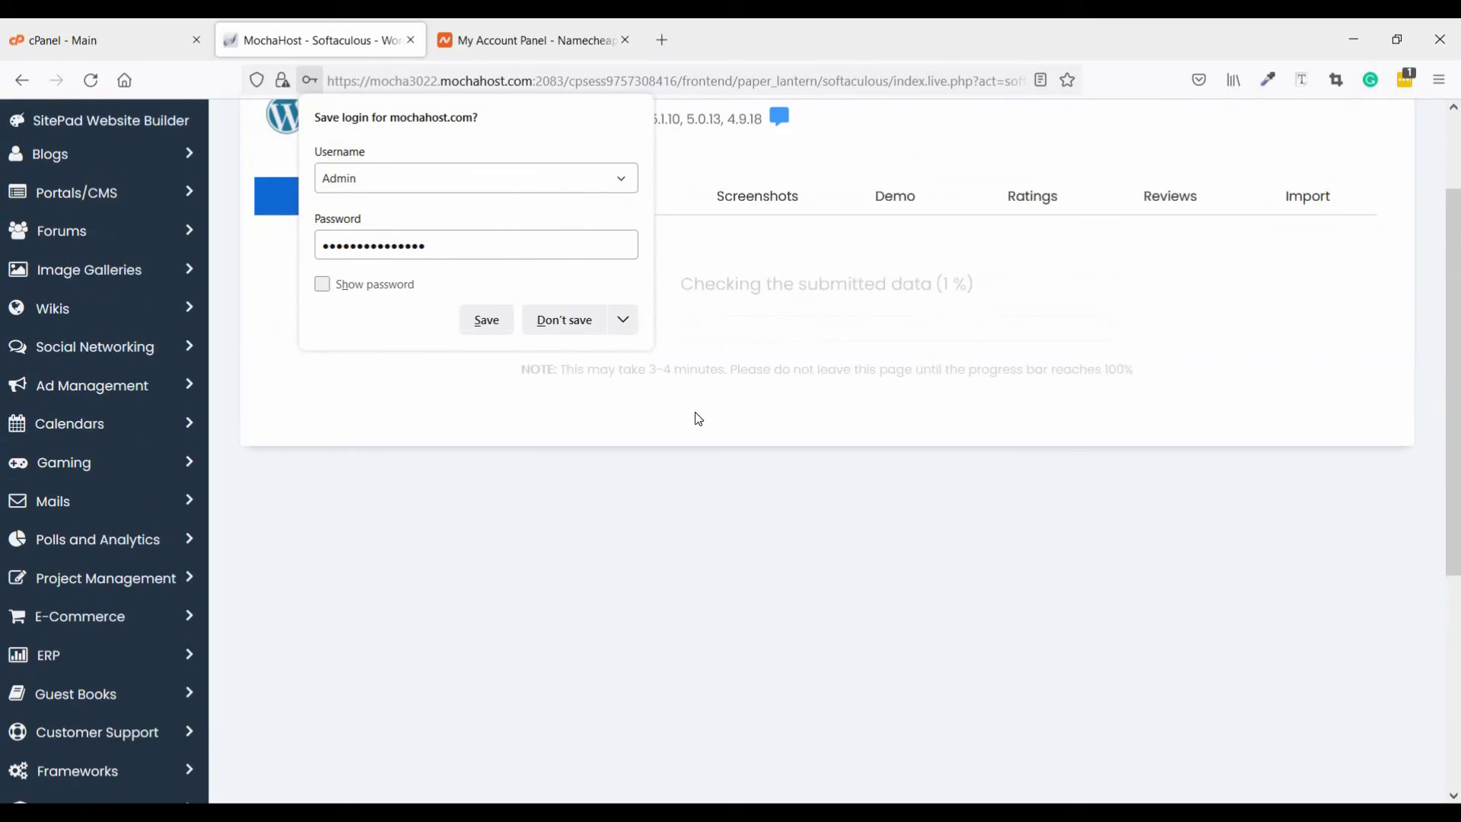
pyautogui.click(581, 324)
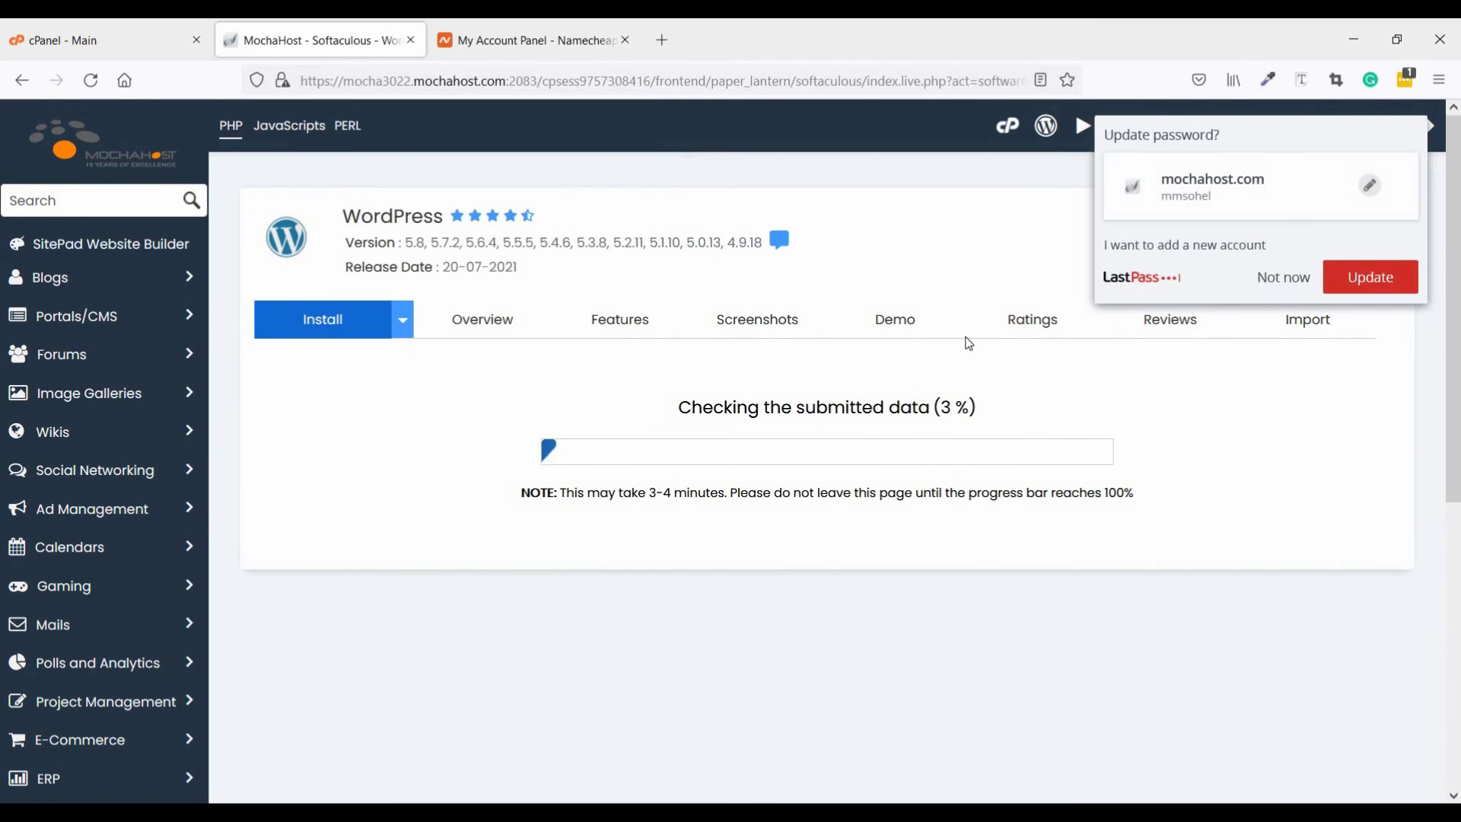
pyautogui.click(1267, 277)
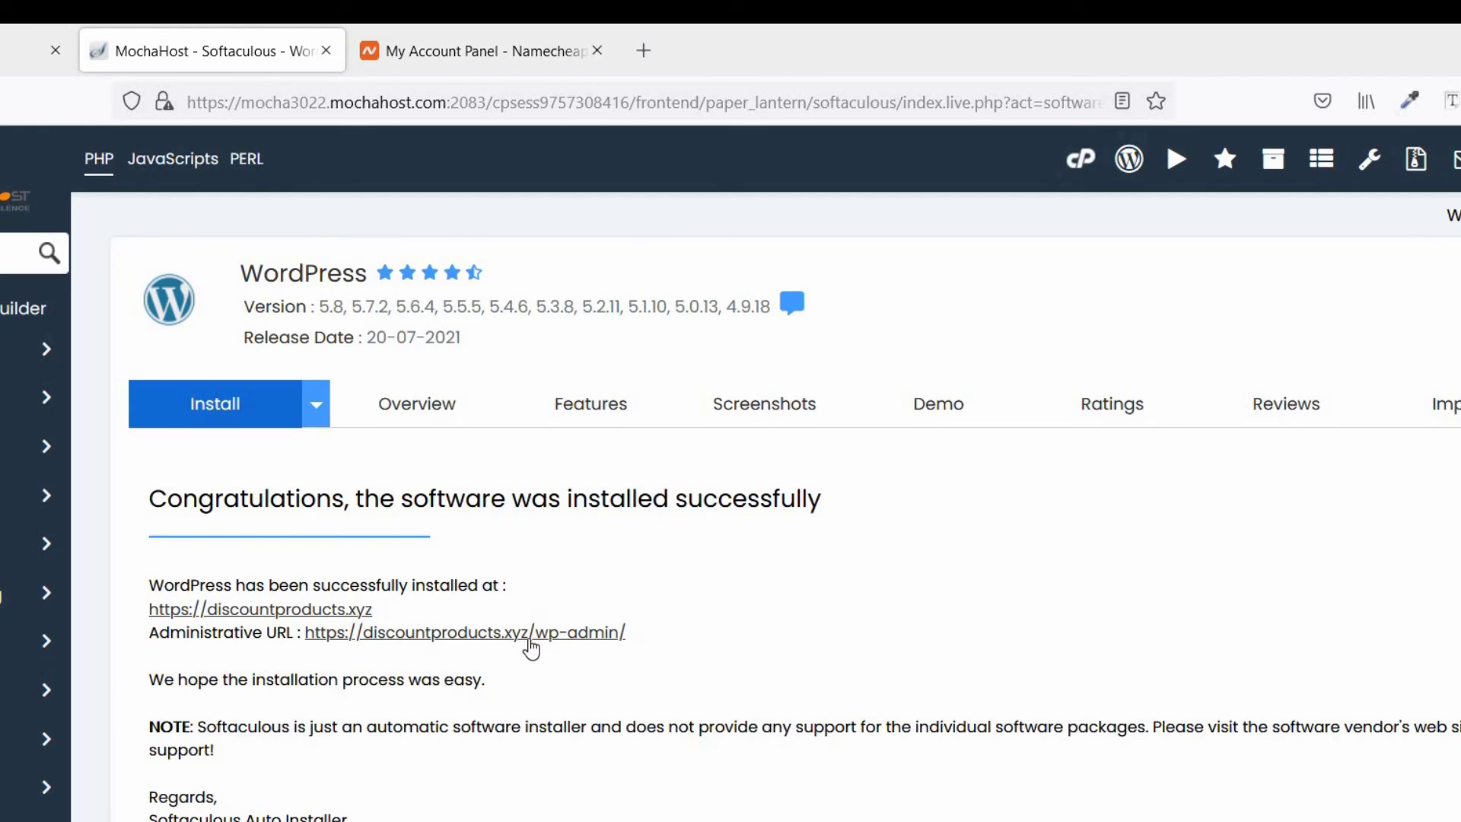
pyautogui.rightClick(538, 638)
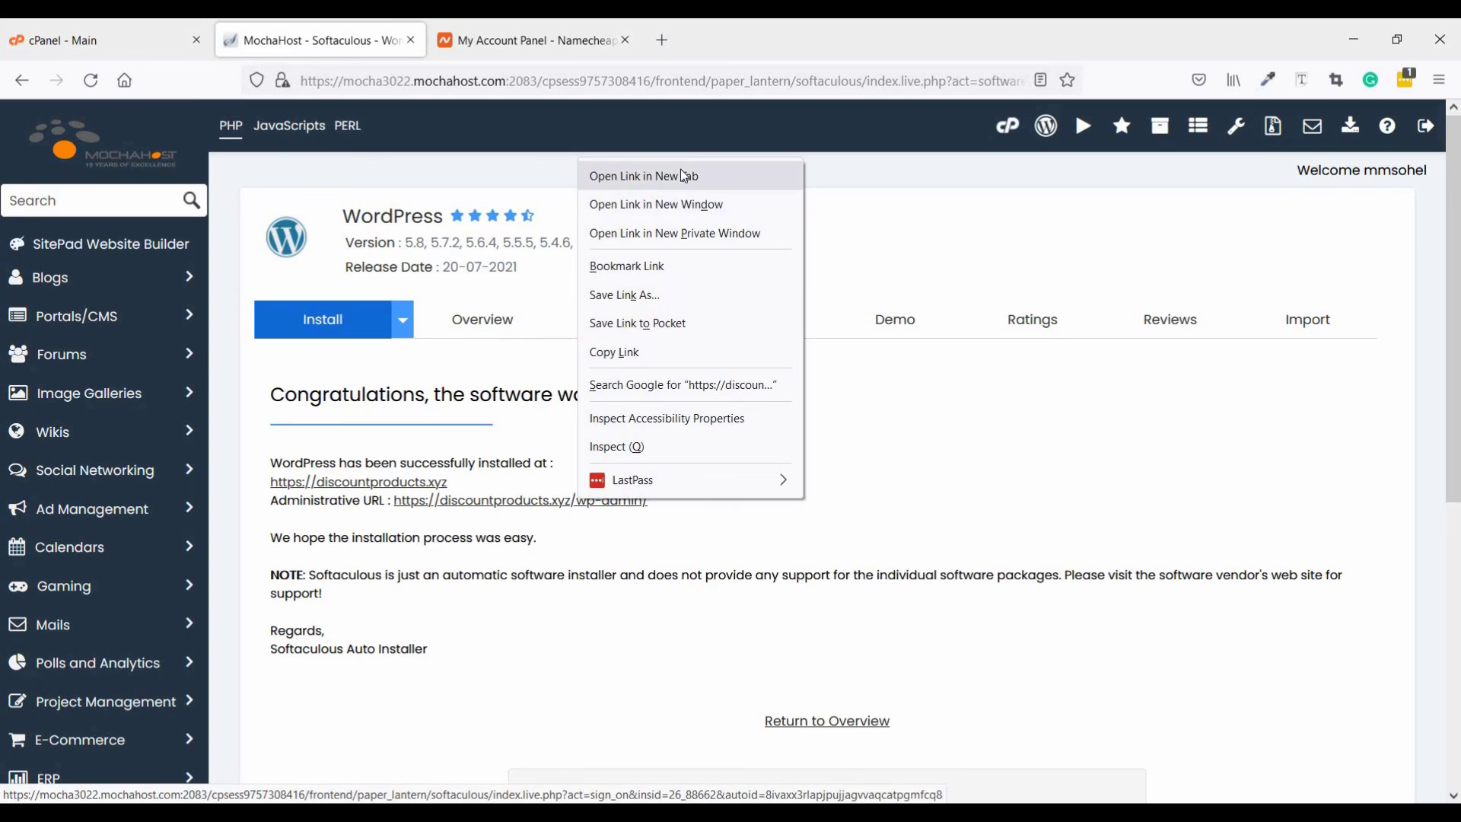
pyautogui.click(683, 176)
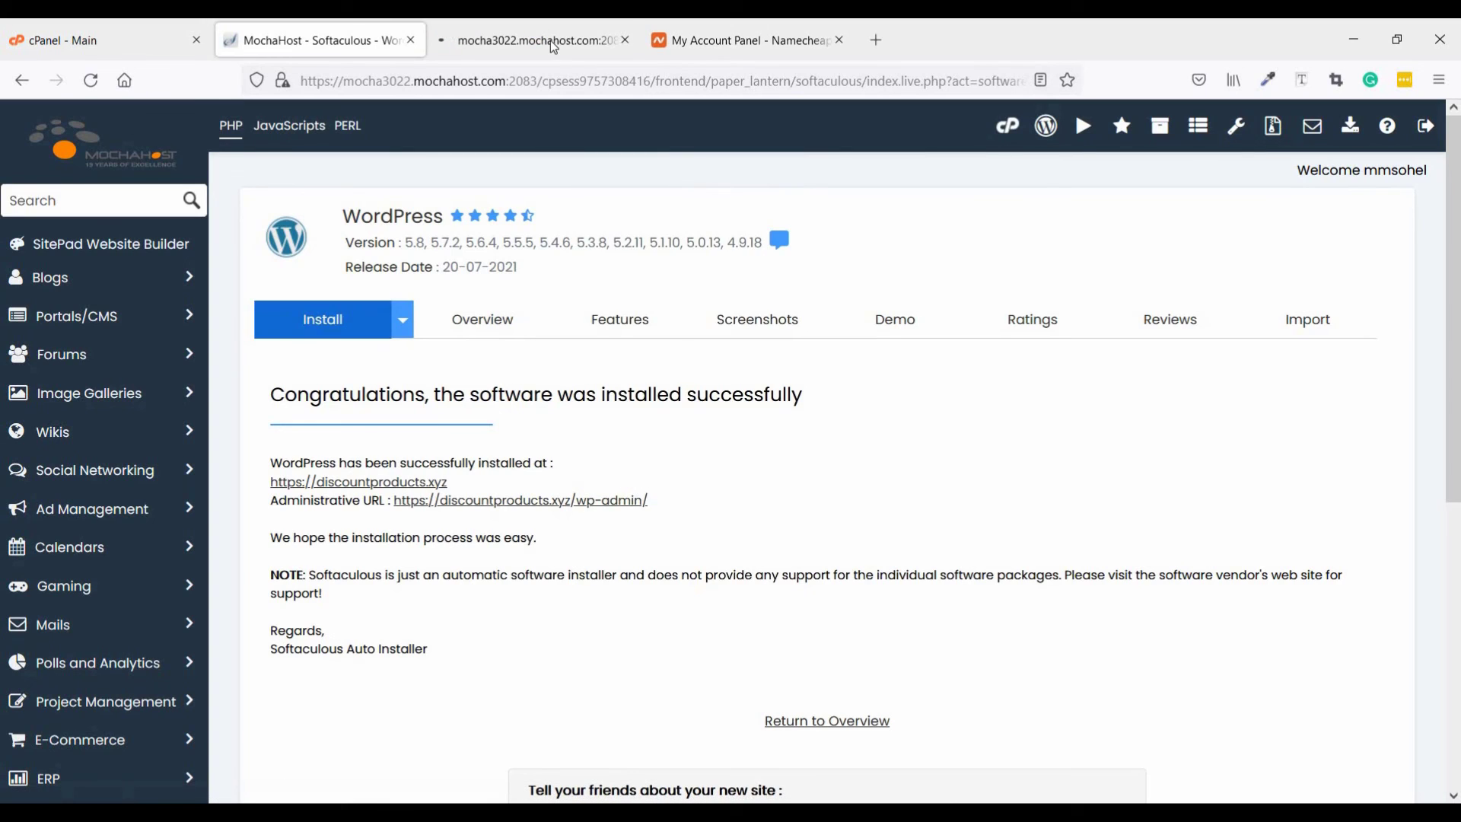
pyautogui.click(550, 40)
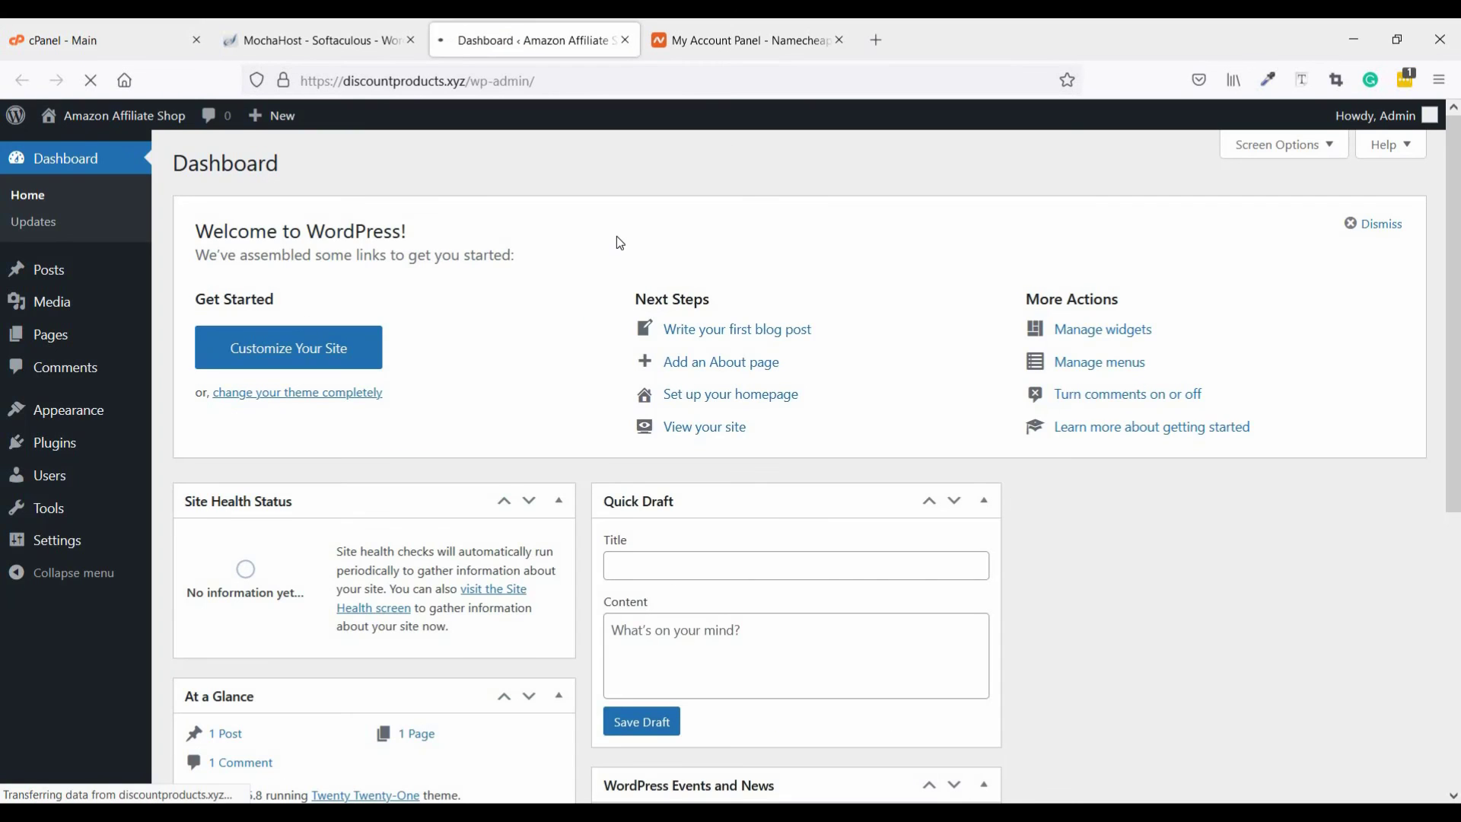